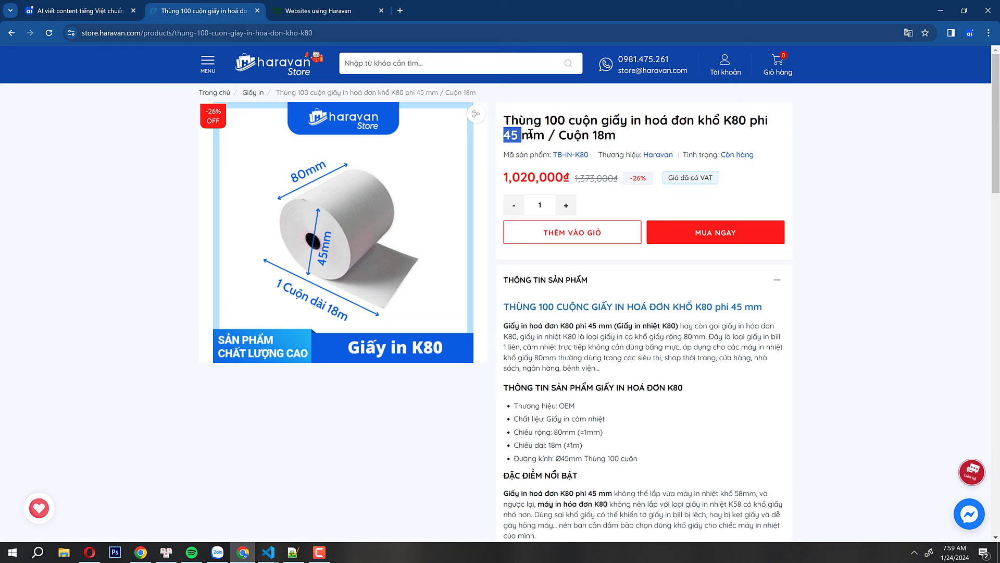
Step: Examine the product title, its pack size, K80 format and roll dimensions, plus the sale price and description on the Haravan store page
click(531, 130)
drag(544, 118, 582, 121)
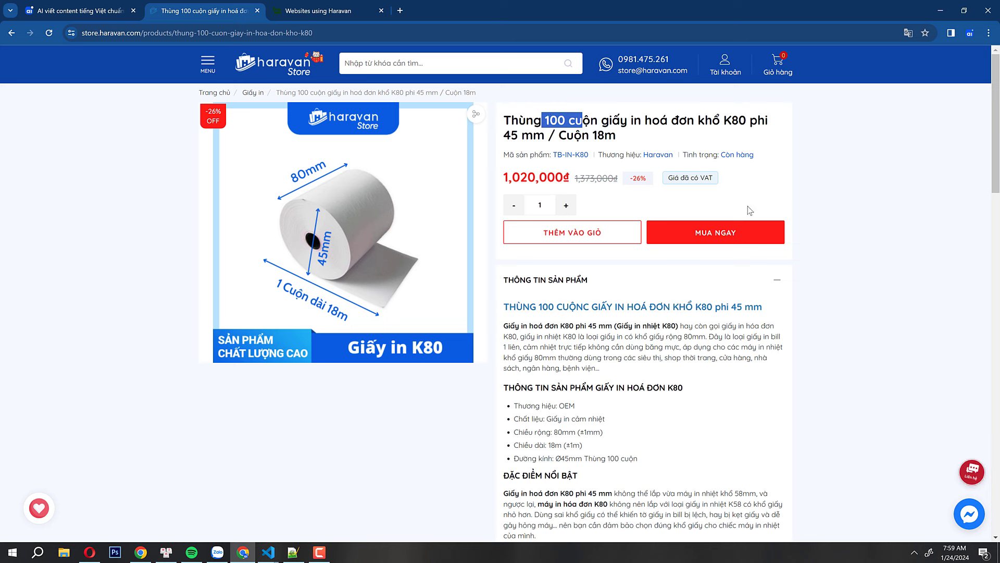
click(731, 131)
drag(723, 119, 747, 120)
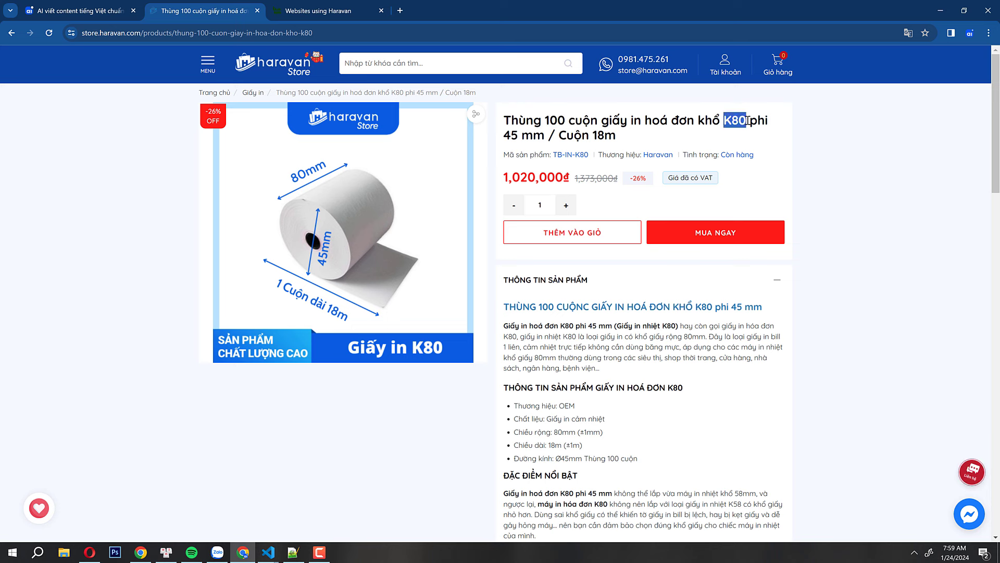
drag(502, 136, 620, 145)
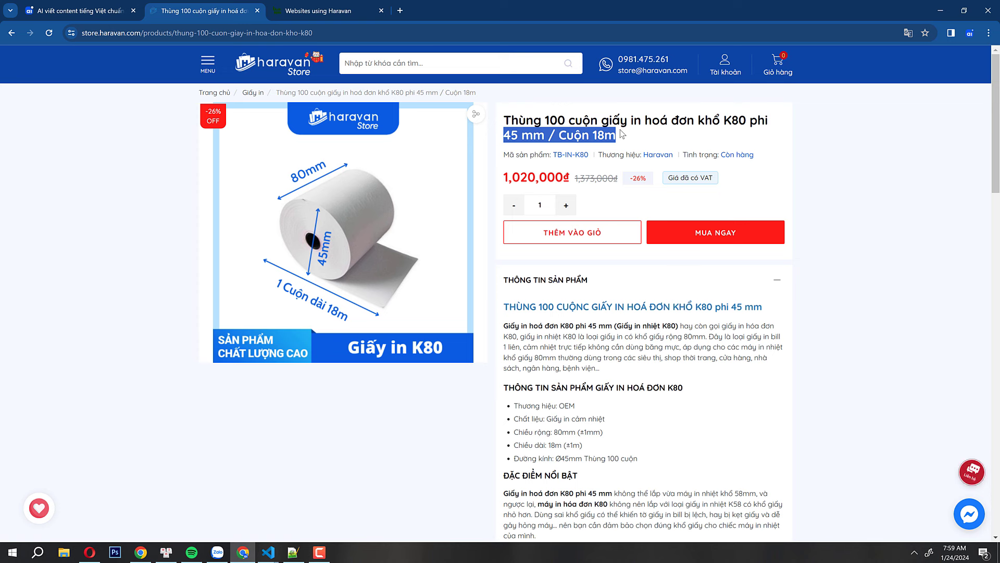
drag(504, 180, 557, 177)
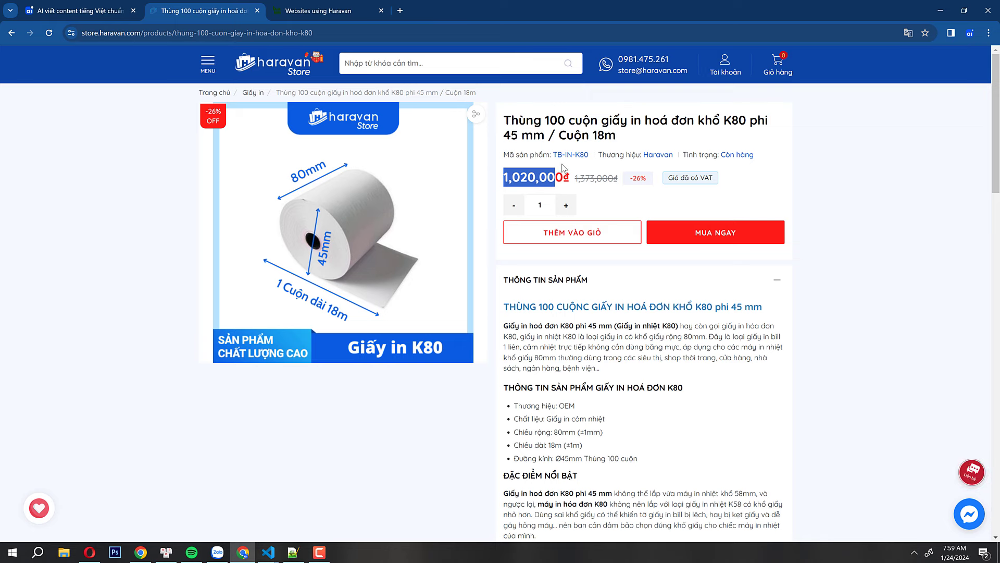
scroll(647, 318, down, 2)
scroll(647, 308, up, 2)
click(623, 328)
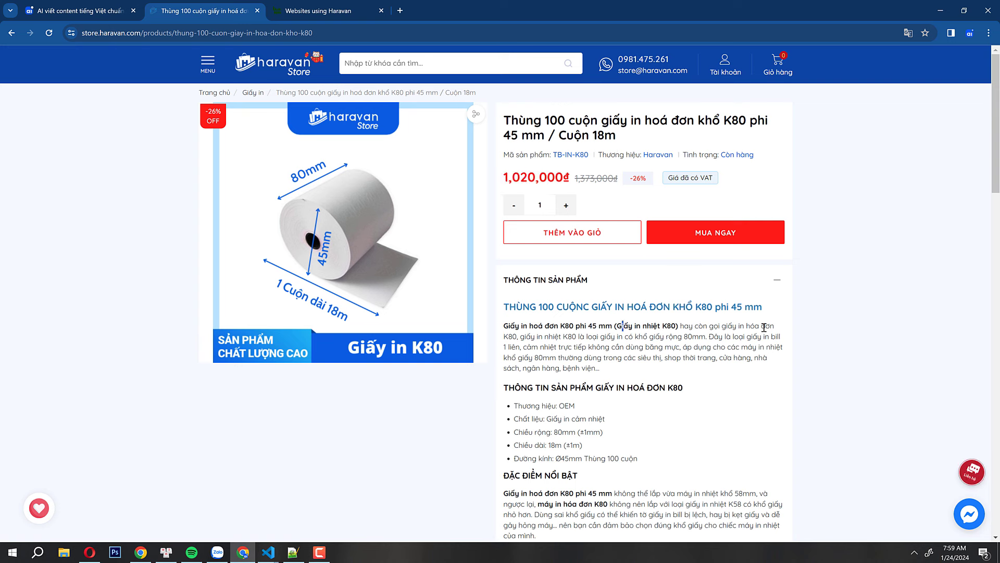
Step: Switch to the AIKTP site, sign in with the Google account, and open the Viết thông minh writer
key(ctrl+shift+Tab)
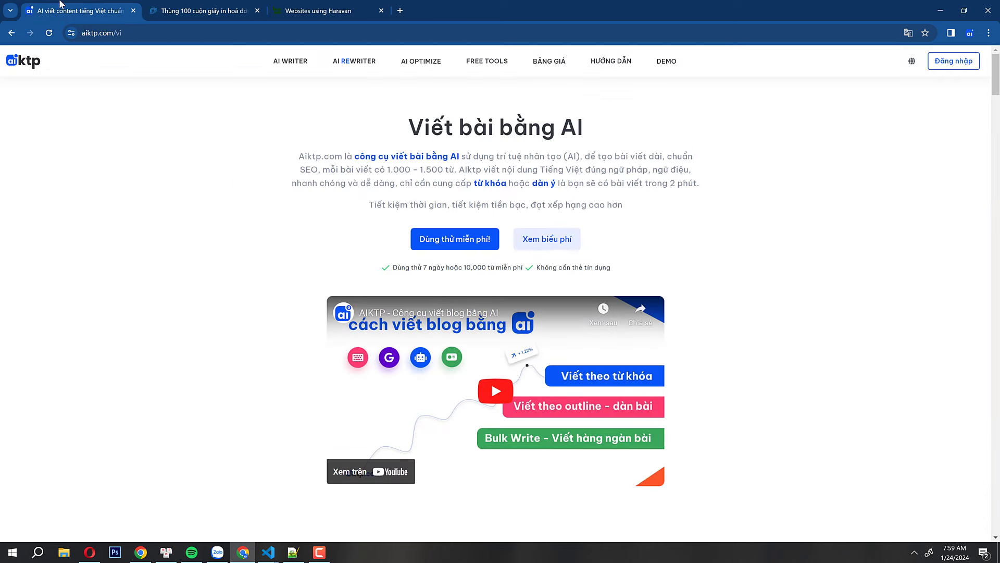
click(469, 244)
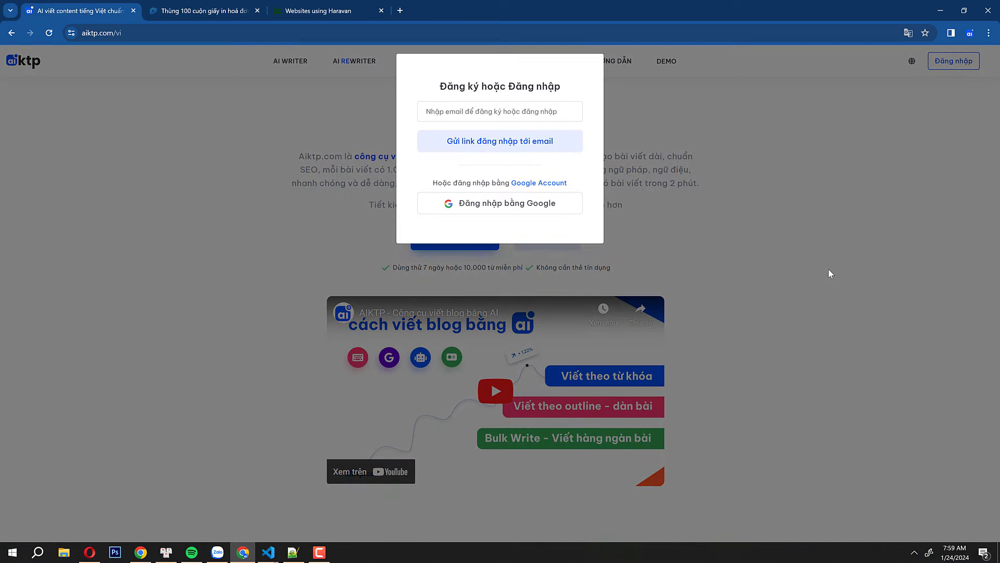
click(548, 219)
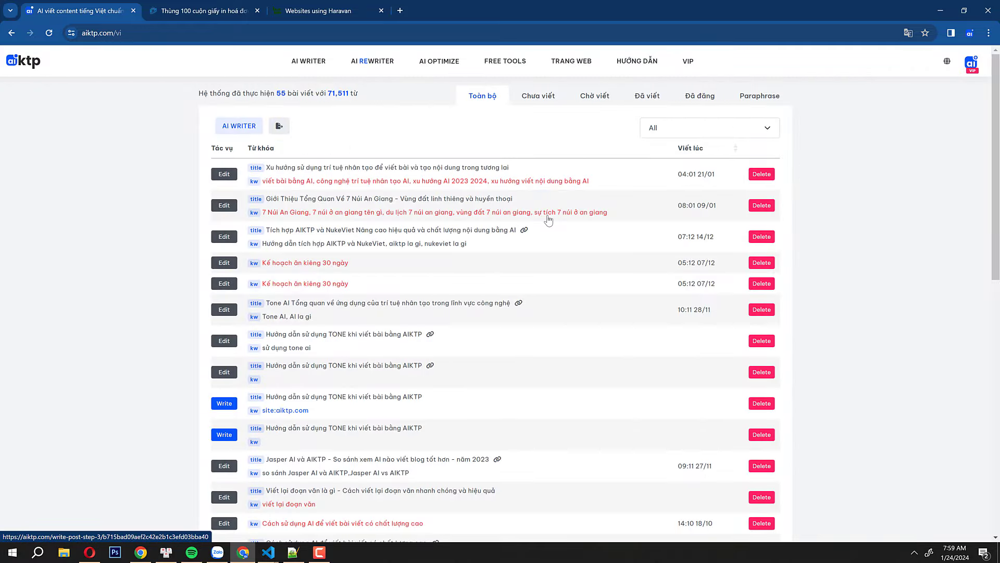
mouse_move(318, 64)
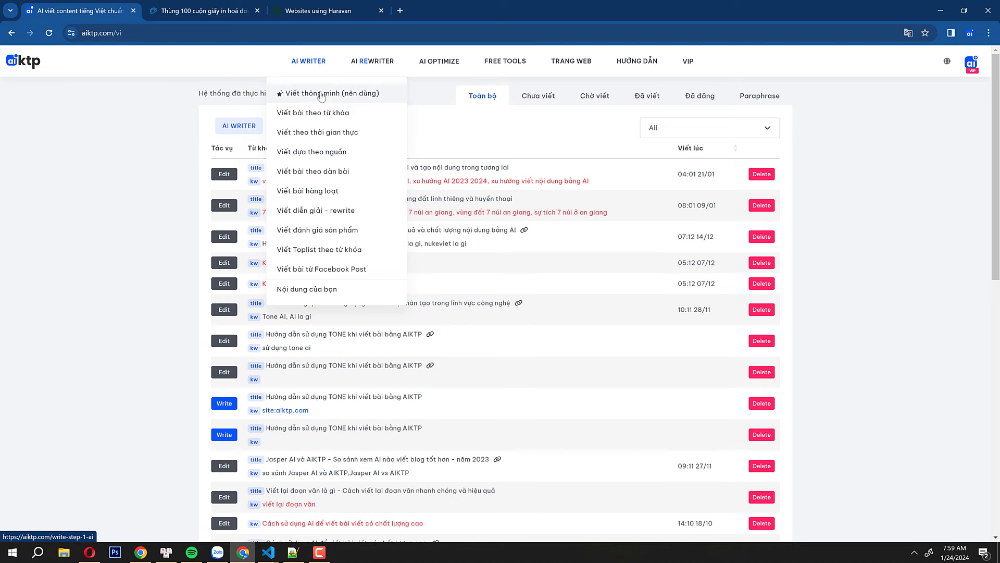
click(309, 93)
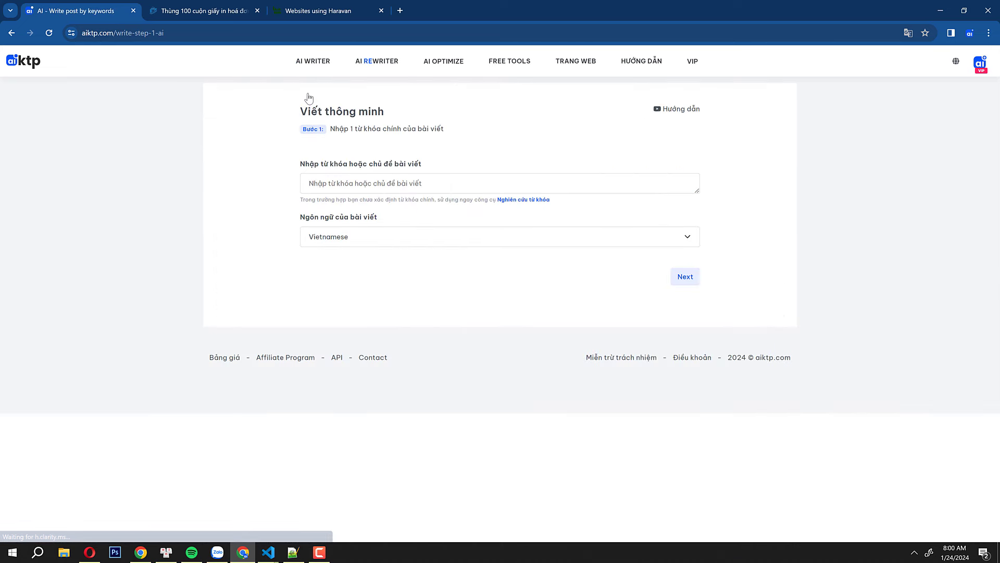
Step: Copy the full product title from the Haravan store page into the article's keyword field in AIKTP
click(176, 7)
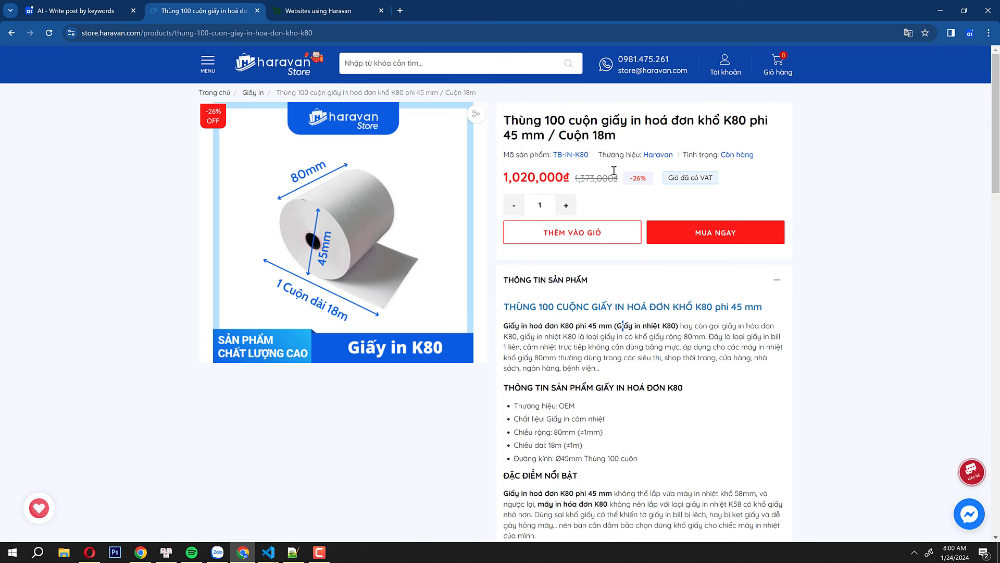
drag(618, 137, 503, 121)
key(ctrl+c)
click(78, 10)
click(355, 183)
key(ctrl+v)
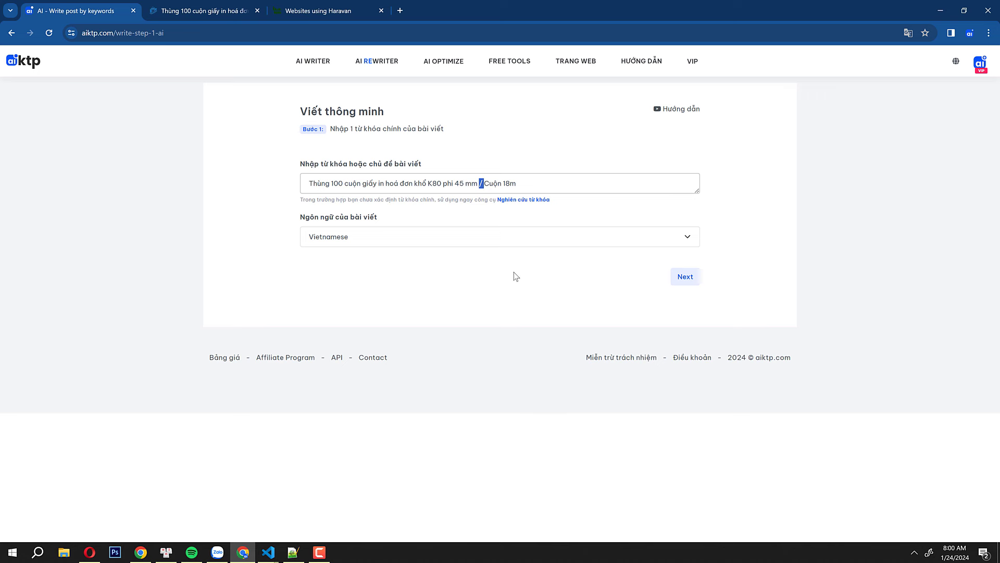
Step: Replace the slash before "Cuộn 18m" in the keyword with a hyphen and continue to the secondary keyword stage
key(BackSpace)
text(-)
click(694, 278)
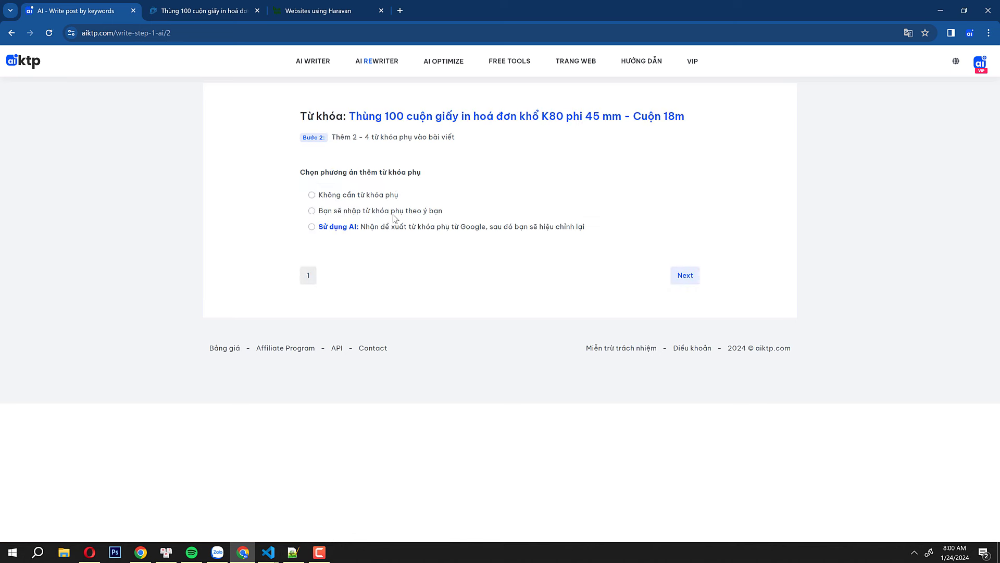
Step: Choose the Sử dụng AI option for secondary keywords and replace all its suggestions with "giấy in hoá đơn" copied from the main keyword
click(379, 228)
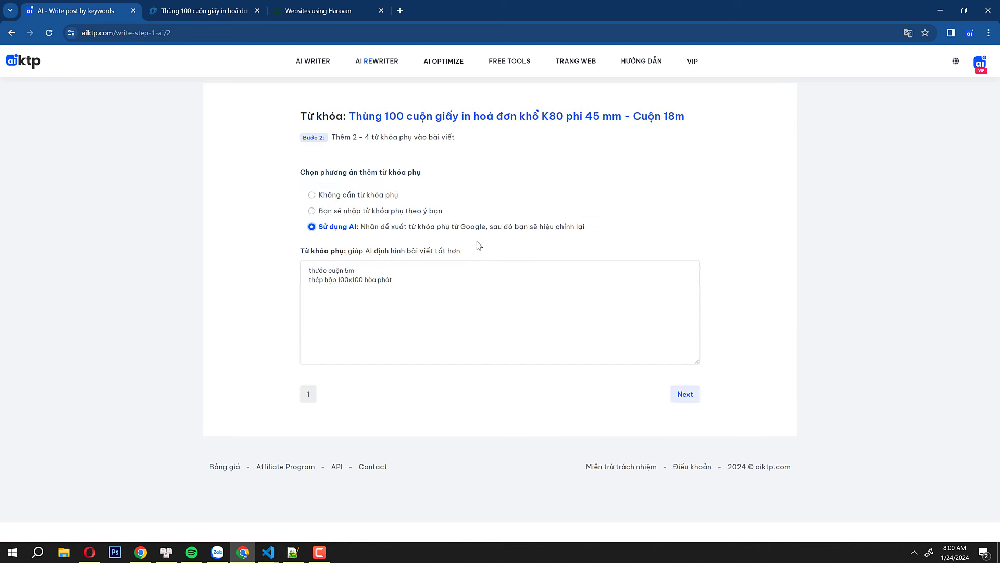
drag(452, 280, 246, 248)
click(358, 287)
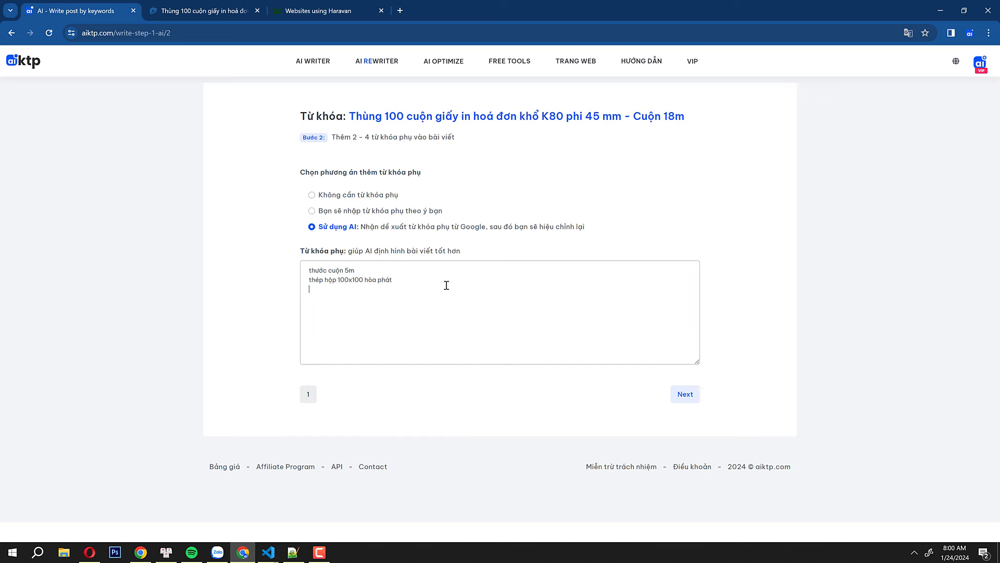
drag(428, 284, 285, 260)
drag(406, 116, 518, 117)
key(ctrl+c)
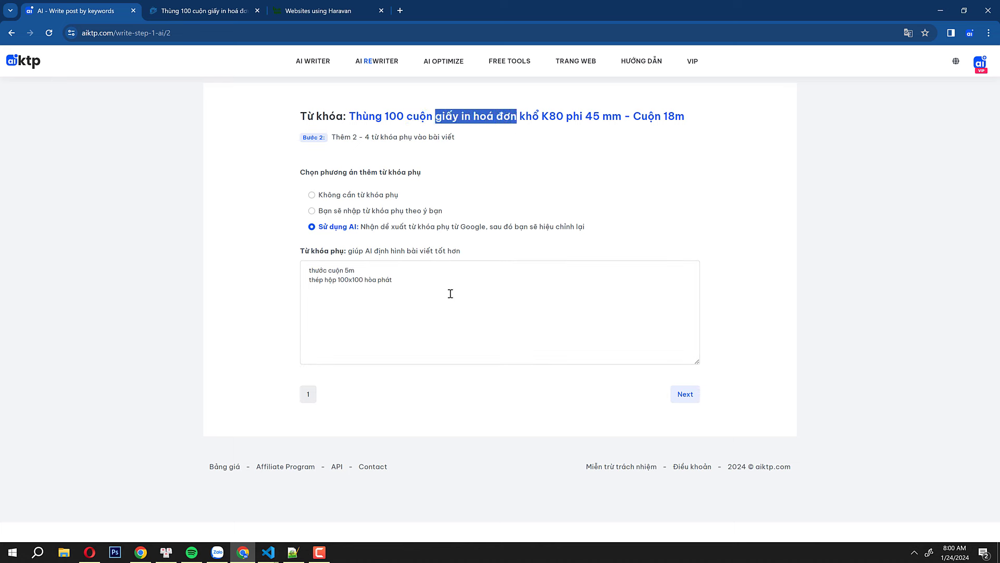
click(451, 292)
key(ctrl+a)
key(ctrl+v)
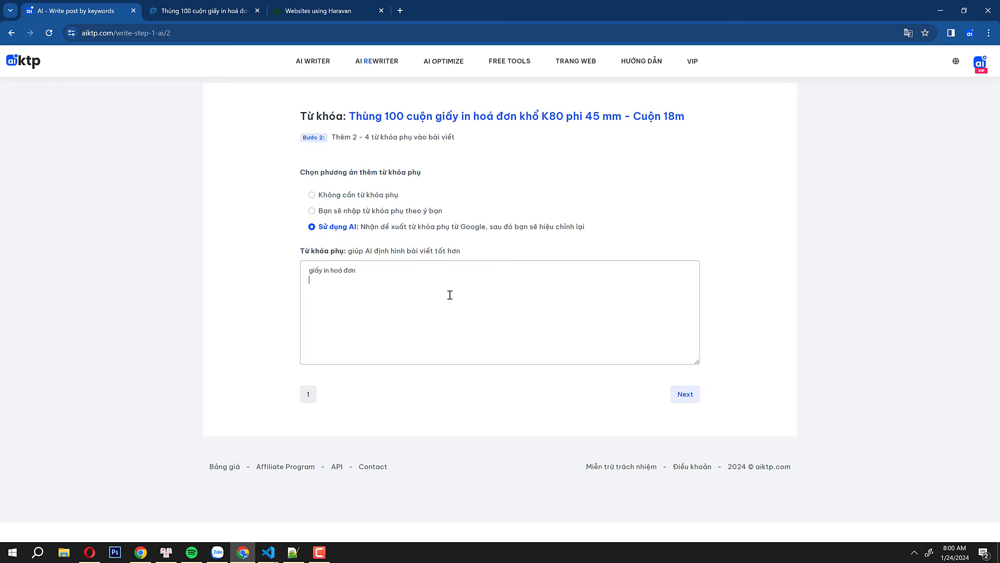
Step: Add "giấy in hoá đơn khổ K80 phi 45 mm", copied from the main keyword, as the second secondary keyword
drag(434, 115, 622, 118)
key(ctrl+c)
click(420, 289)
key(Return)
key(ctrl+v)
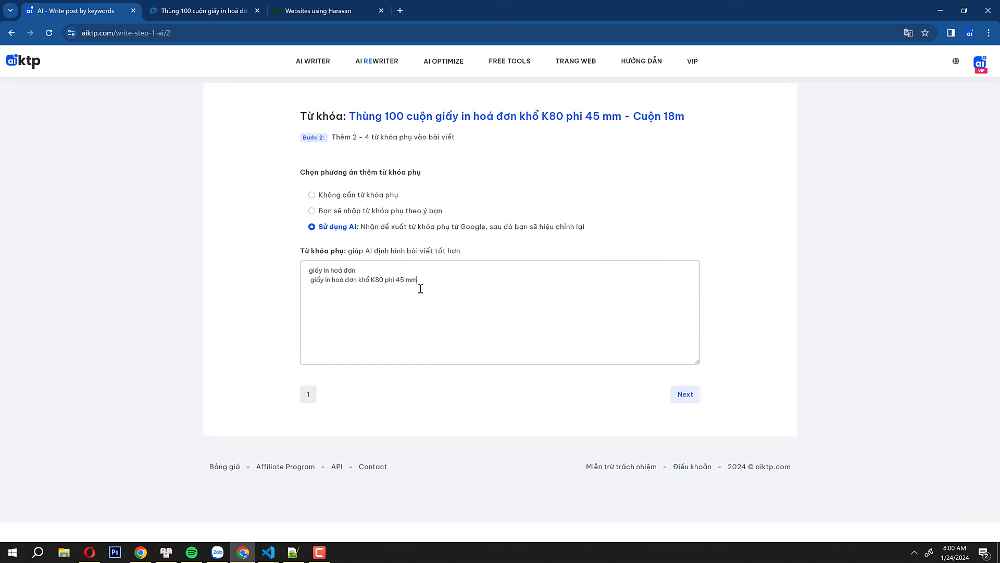
Step: Add a third secondary keyword, "giấy in hoá đơn Cuộn 18m", by duplicating the second one and replacing its ending
key(ctrl+v)
key(ctrl+Left)
key(ctrl+Left)
key(ctrl+Left)
key(ctrl+Left)
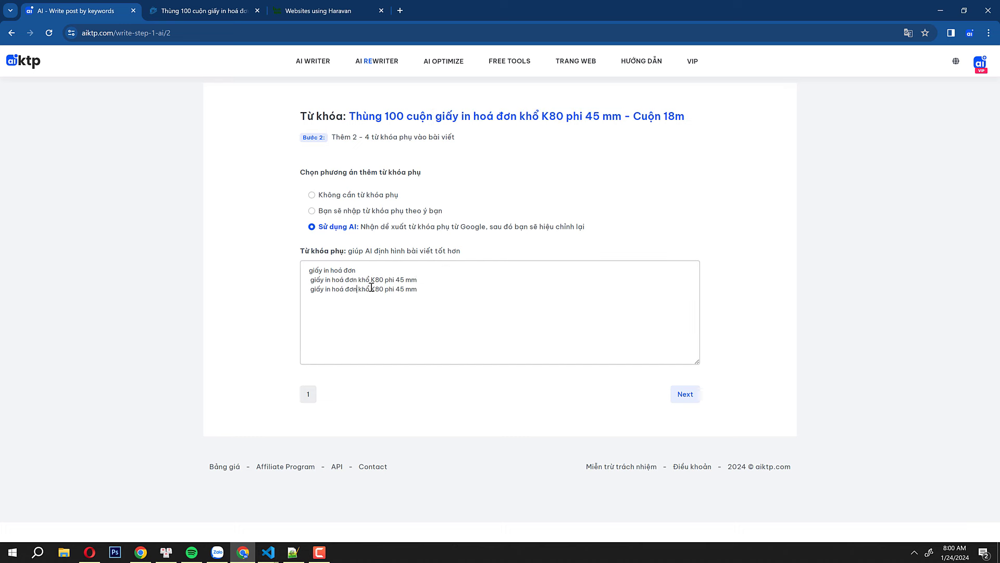
key(shift+Home)
key(shift+Left)
drag(636, 118, 715, 118)
key(ctrl+c)
drag(359, 289, 467, 287)
key(ctrl+v)
Step: Copy the sale price 1,020,000₫ from the Haravan product page onto a new line of the secondary keywords
click(334, 10)
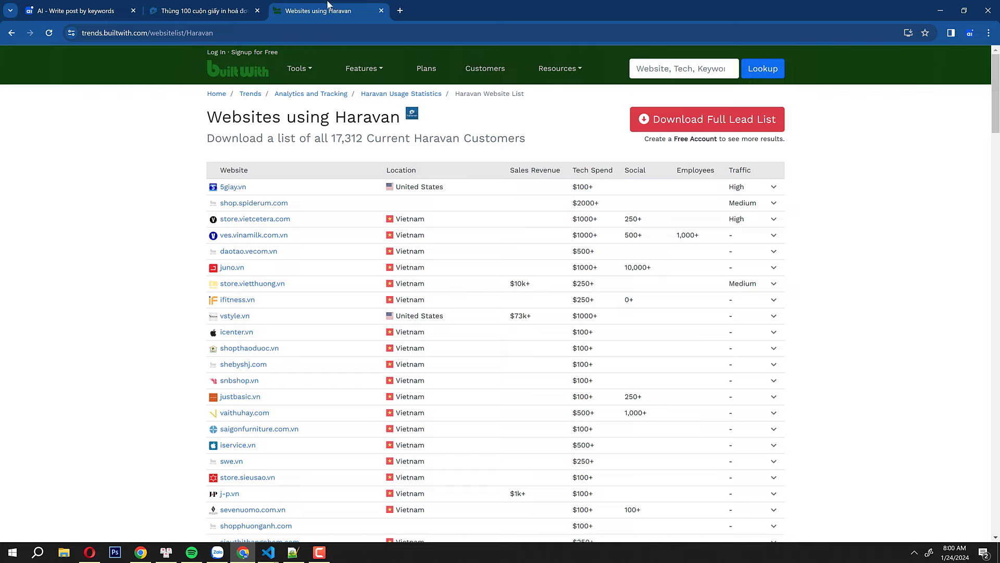
click(237, 10)
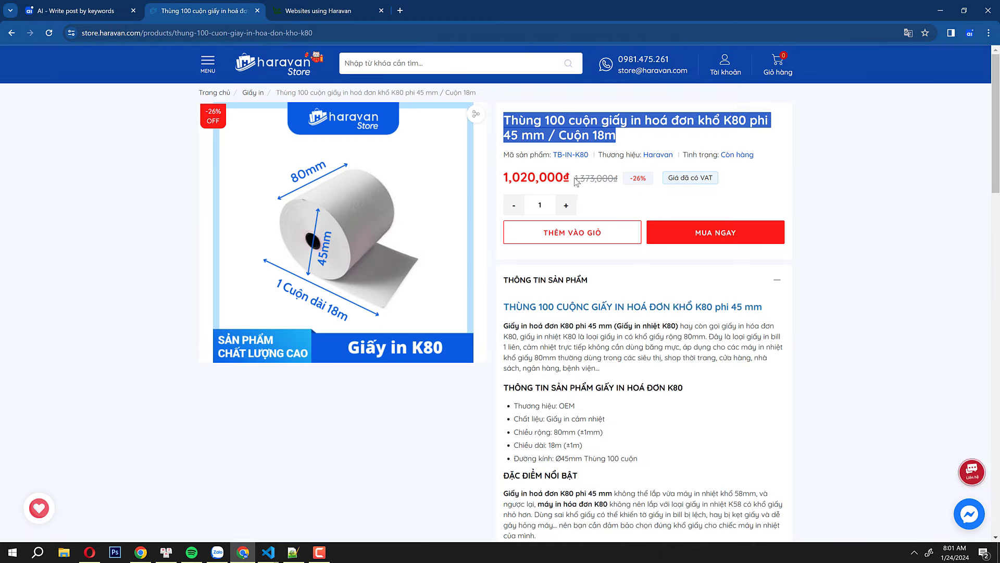
drag(573, 178, 502, 179)
key(ctrl+c)
click(78, 11)
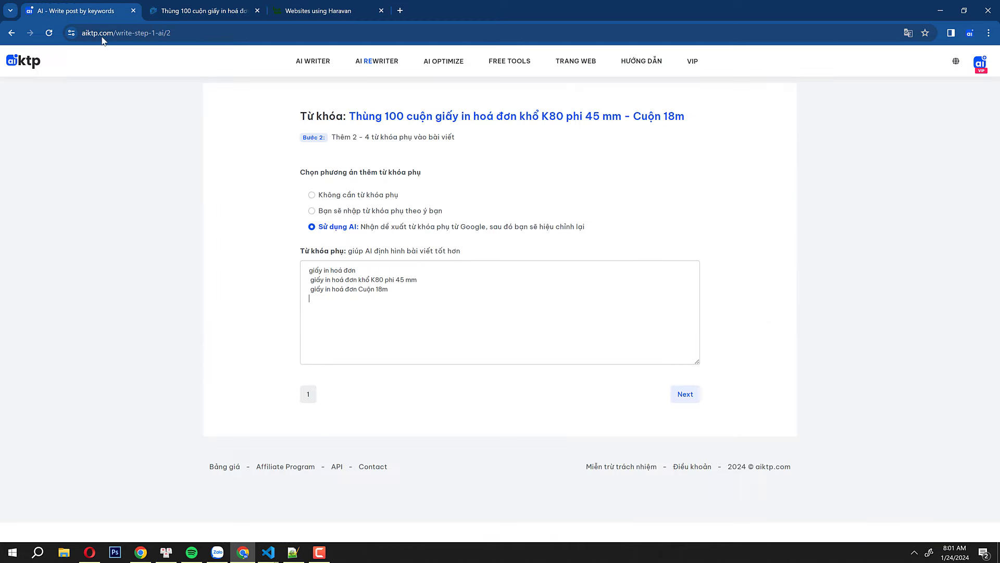
key(ctrl+v)
Step: Put "giấy in hoá đơn giá giảm 26% -" in front of the price on the fourth secondary keyword line
drag(352, 288, 288, 295)
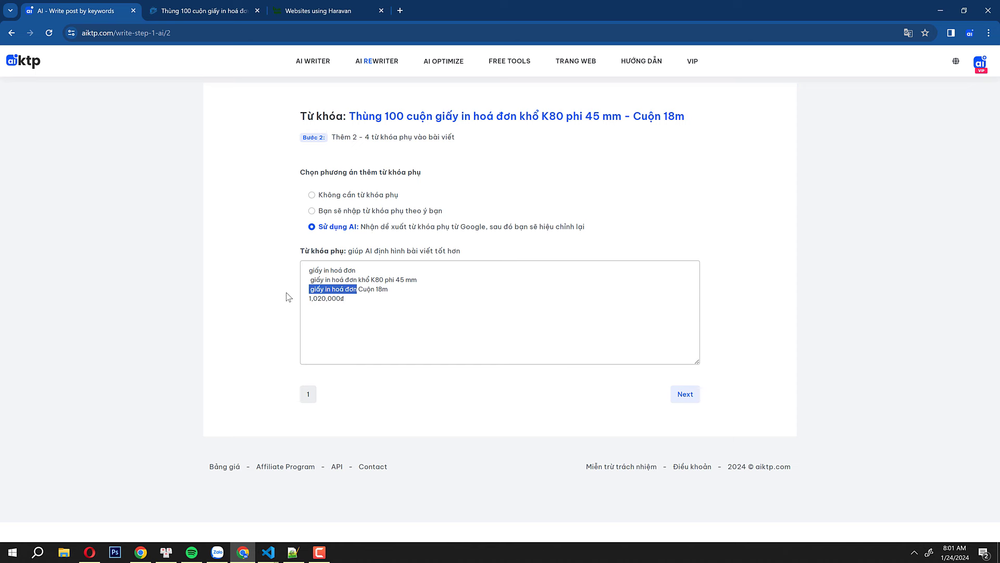
key(ctrl+c)
click(309, 298)
key(ctrl+v)
text(giá)
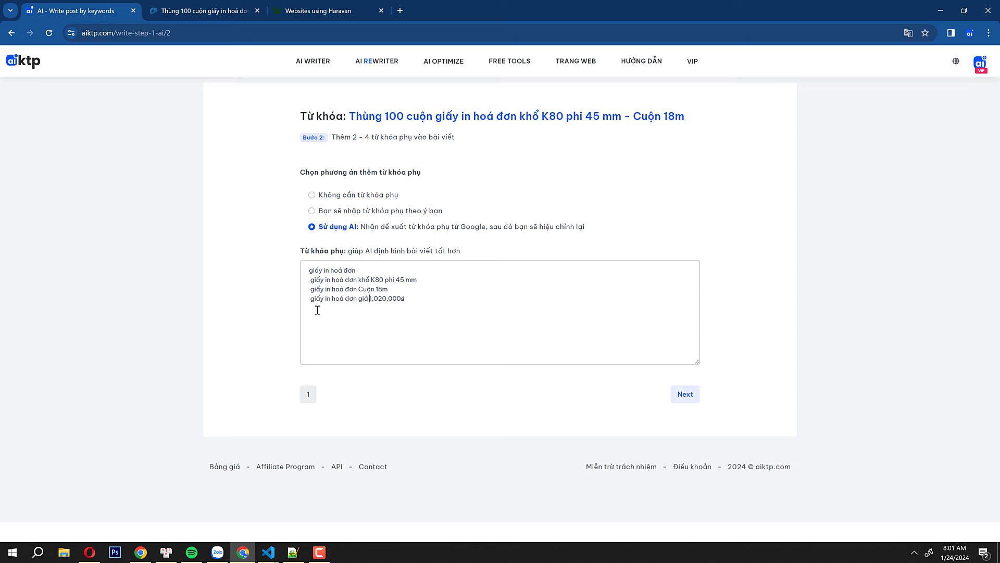
text( giảm 26% -)
Step: Check the secondary keywords against the main keyword and continue to the outline stage
click(518, 337)
key(ctrl+a)
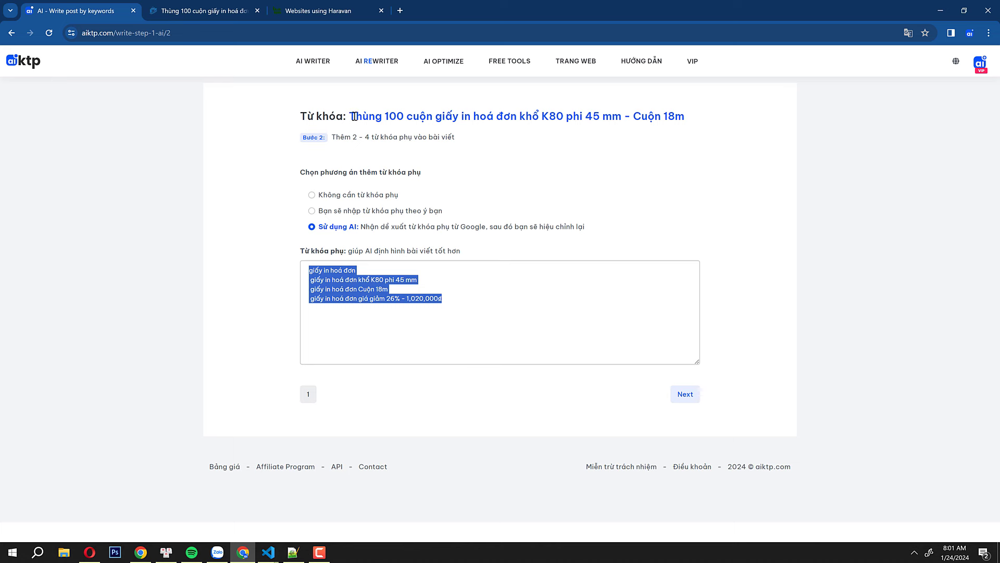
drag(356, 116, 455, 117)
click(455, 117)
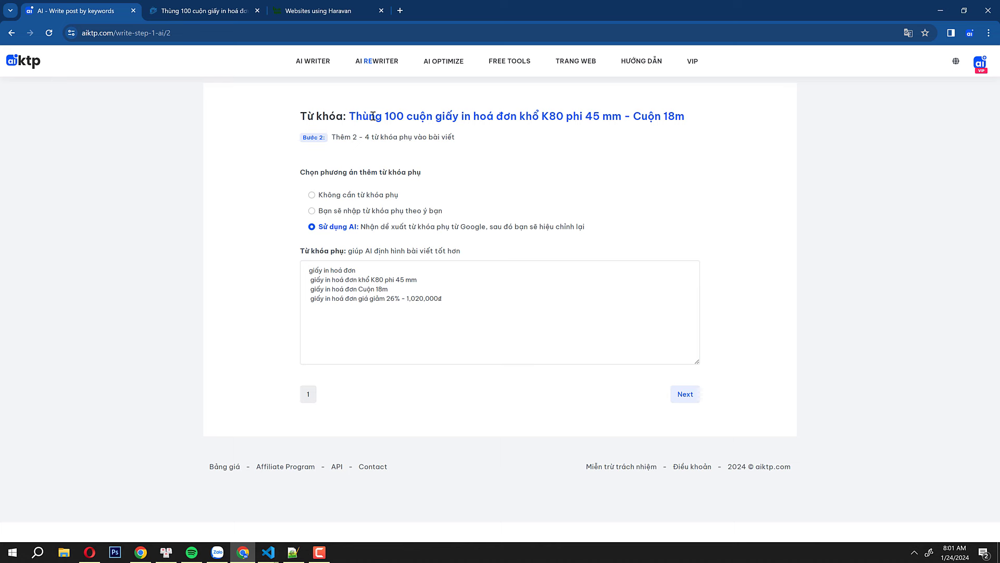
drag(356, 115, 598, 116)
drag(480, 307, 265, 255)
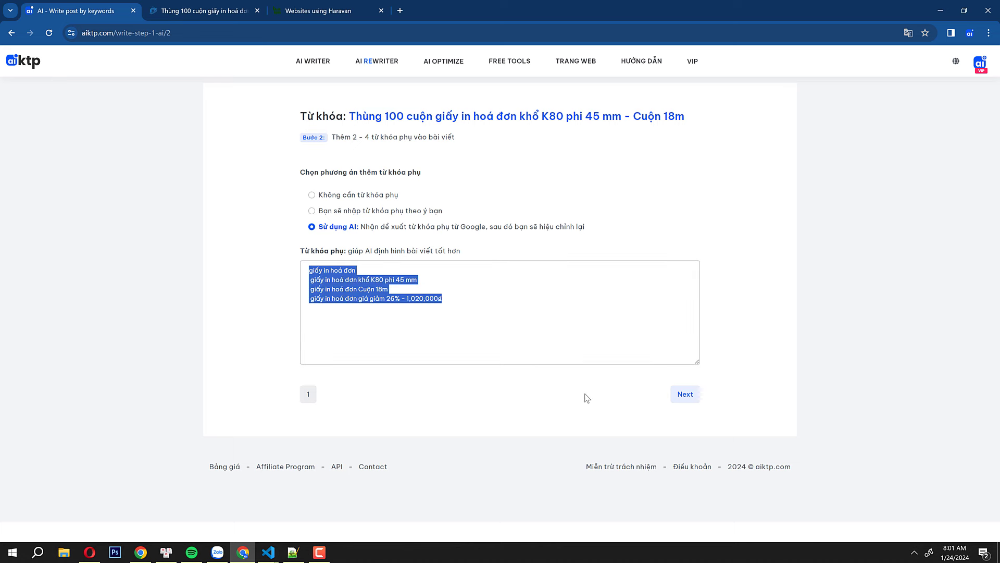
click(692, 400)
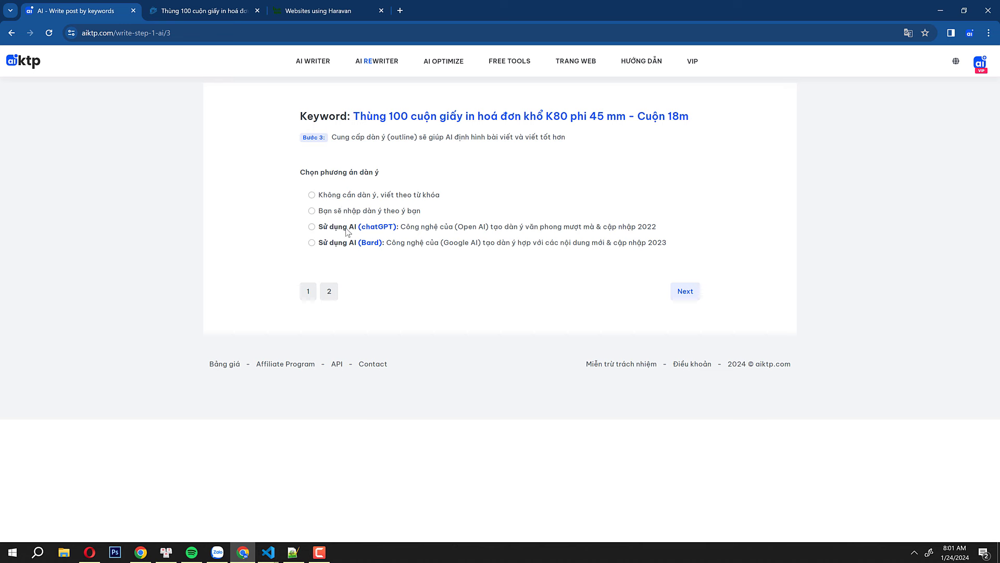
Step: Generate an article outline with the Sử dụng AI (chatGPT) option and review its lines
click(386, 232)
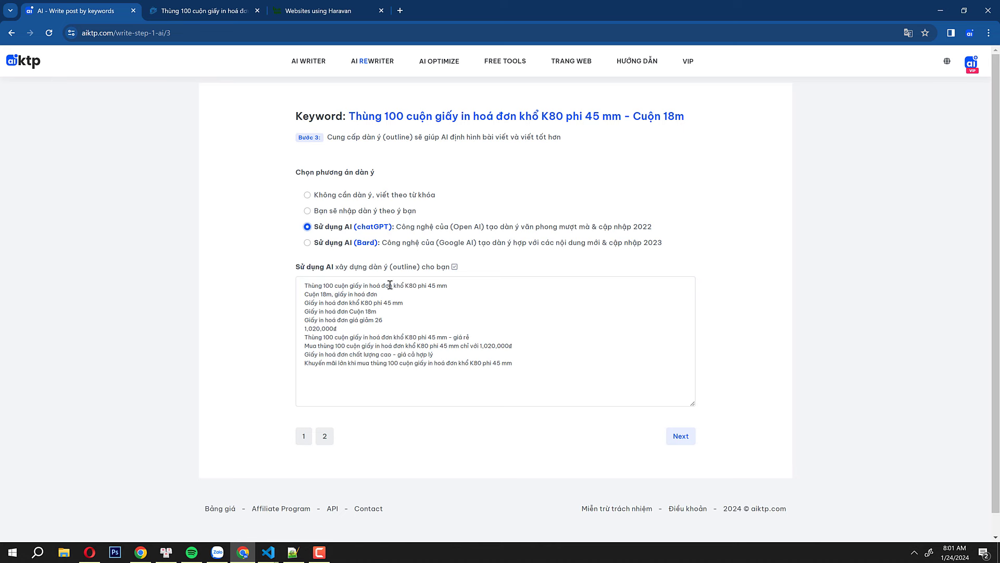
drag(406, 295, 252, 296)
drag(405, 302, 301, 304)
click(392, 328)
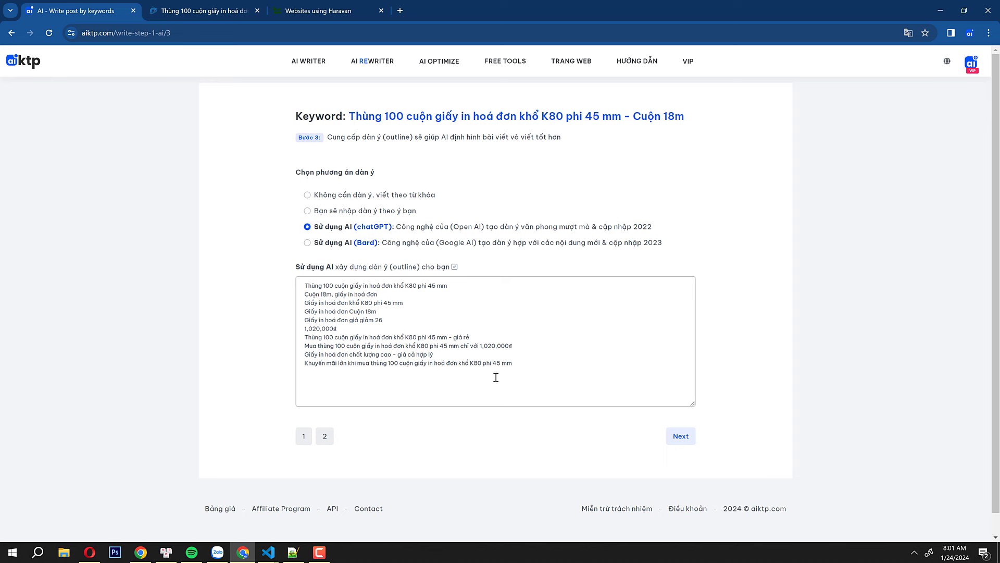
drag(550, 368, 288, 290)
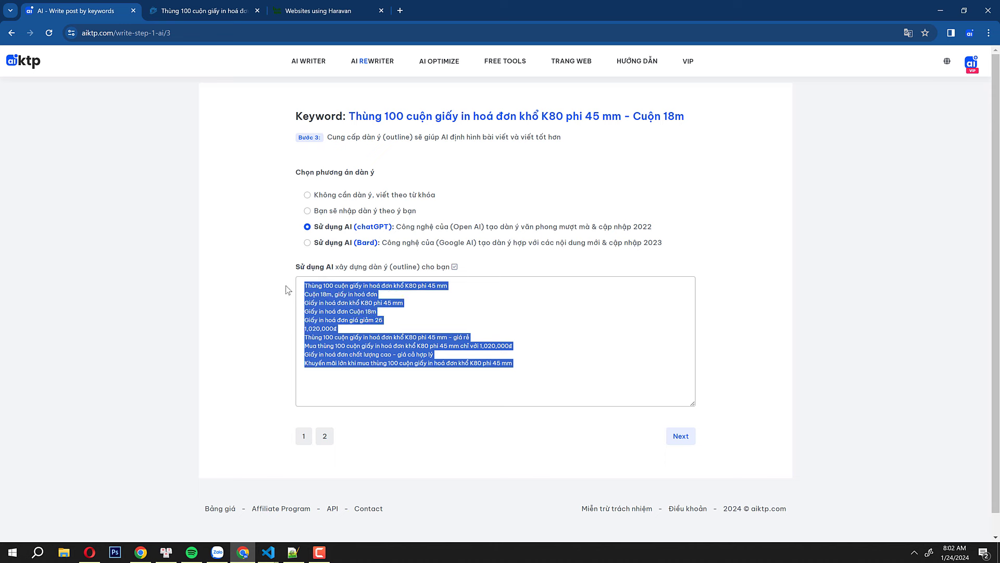
Step: Generate the outline with the Sử dụng AI (Bard) option and delete its line starting "Mua thùng 100 cuộn giấy in hóa đơn"
click(324, 243)
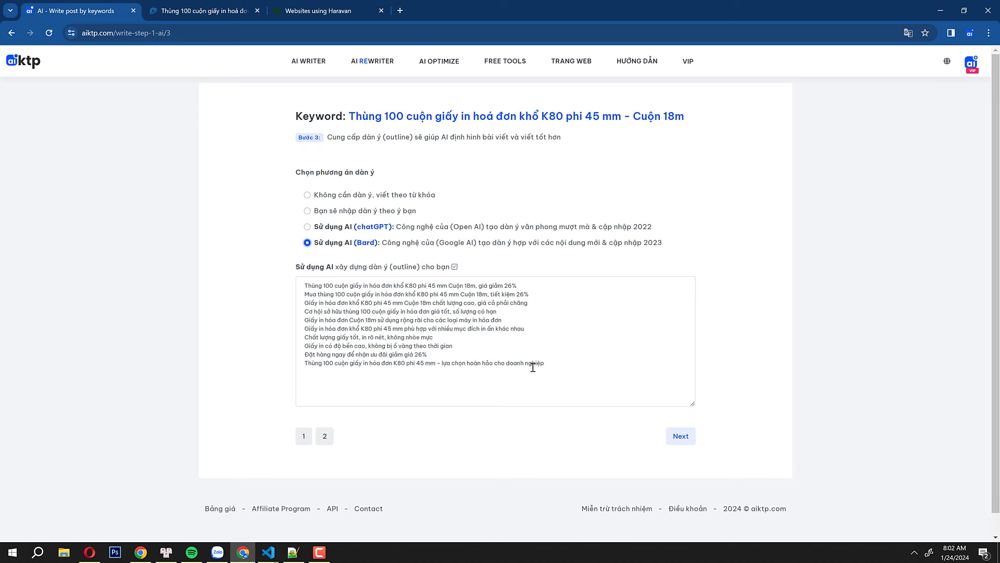
drag(517, 286, 300, 286)
click(336, 294)
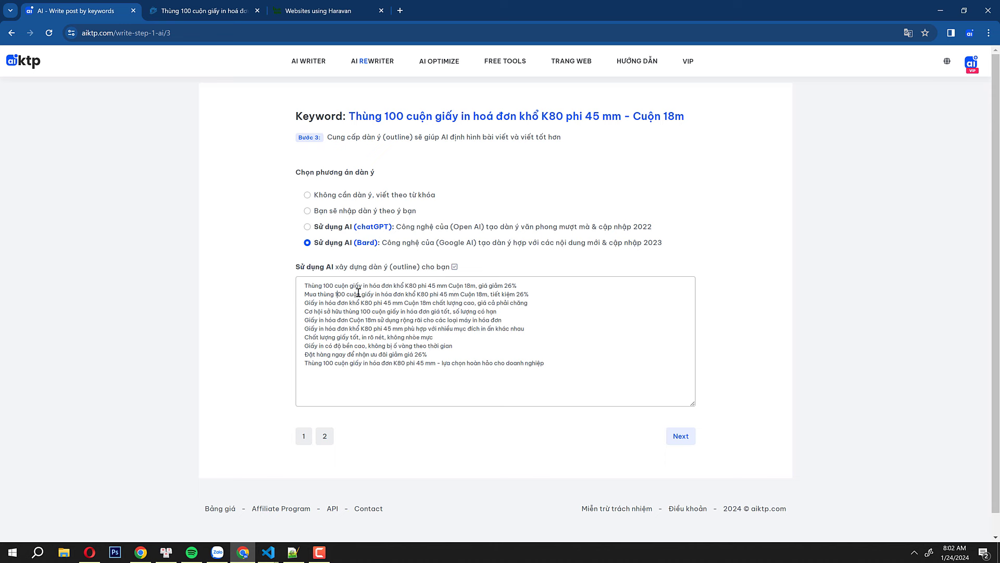
triple_click(348, 293)
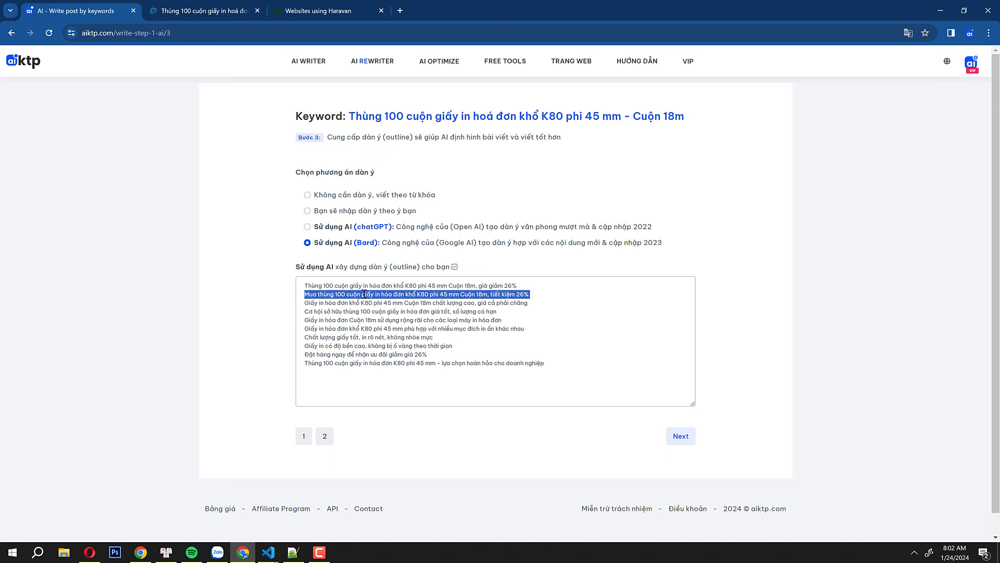
key(BackSpace)
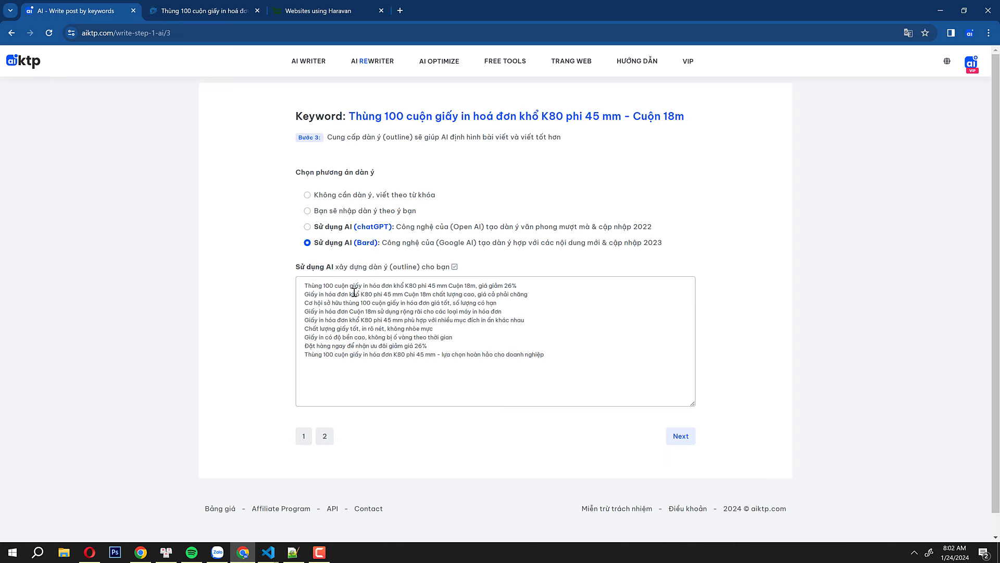
Step: Insert "Giấy in hóa đơn là gì" as the first line of the outline
shift+click(349, 294)
key(ctrl+c)
key(ctrl+Home)
key(Return)
key(Up)
key(ctrl+v)
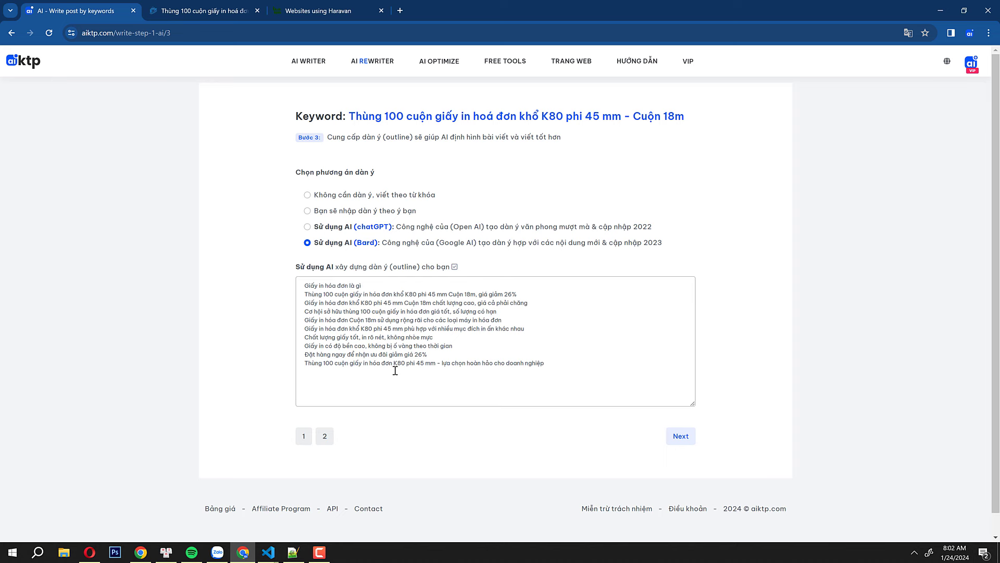
Step: Add "Công dụng của giấy in hóa đơn." as the second line of the outline
key(Return)
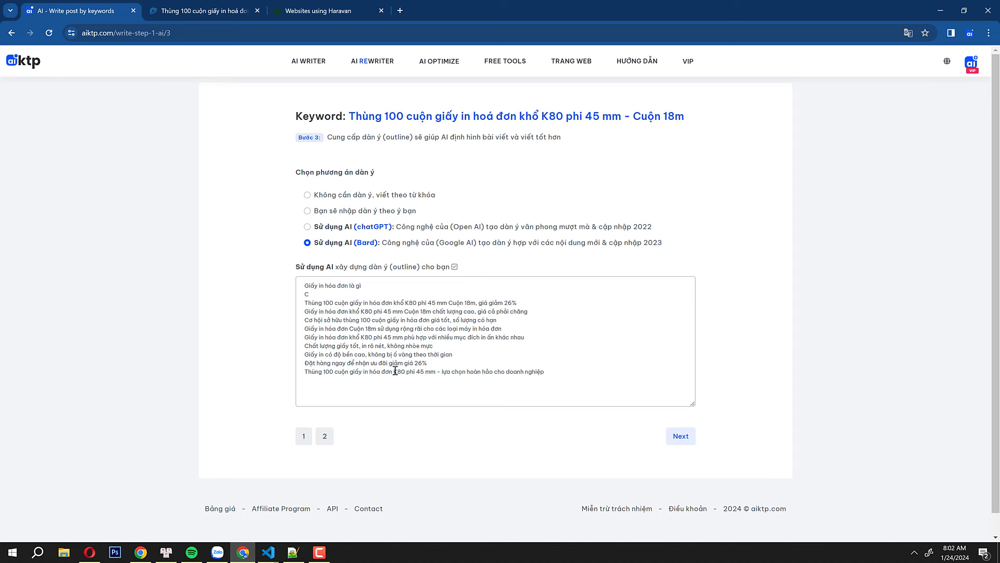
text(Công dung của Giấy in hóa đơn)
key(BackSpace)
text(g)
Step: Delete the outline lines ending "chất lượng cao, giá cả phải chăng", "cho các loại máy in hóa đơn" and "nhiều mục đích in ấn khác nhau"
drag(433, 311, 573, 314)
click(458, 297)
triple_click(430, 311)
key(BackSpace)
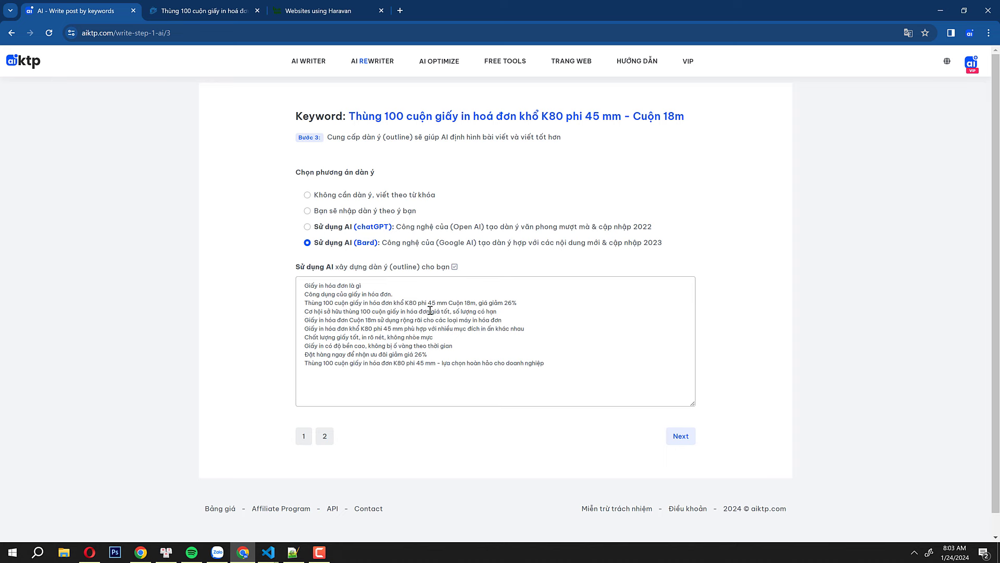
key(shift+Down)
key(shift+Down)
key(BackSpace)
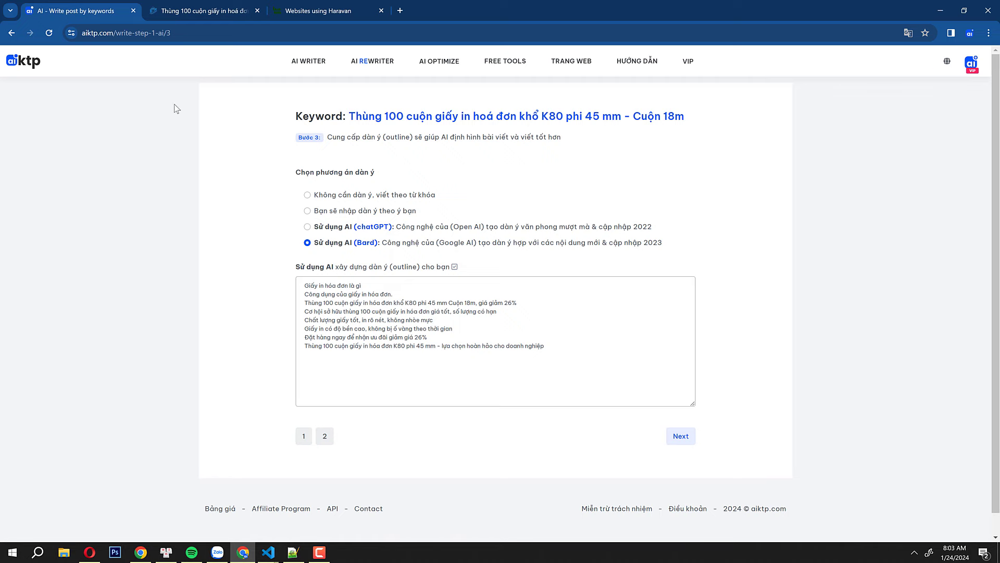
Step: Check the Haravan product page and replace the outline line starting "Cơ hội sở hữu" with "Thông tin sản phẩm"
key(ctrl+Tab)
scroll(507, 322, down, 7)
scroll(506, 321, up, 2)
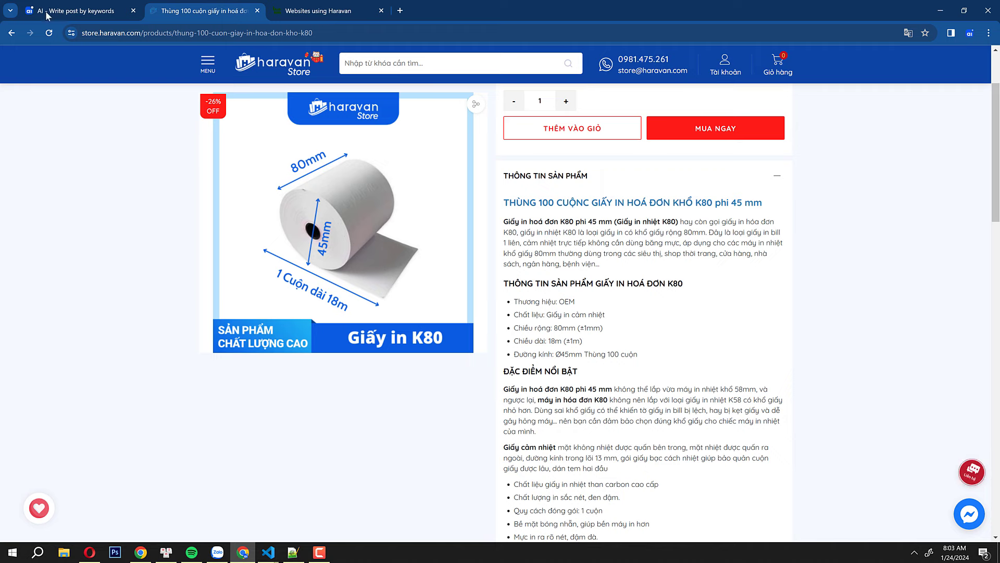
key(ctrl+shift+Tab)
click(550, 303)
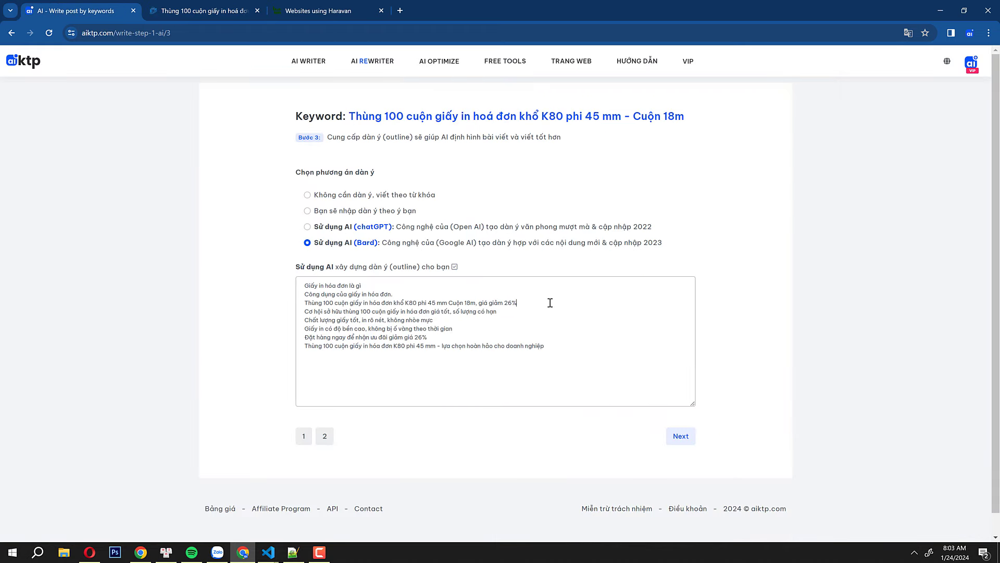
key(shift+Home)
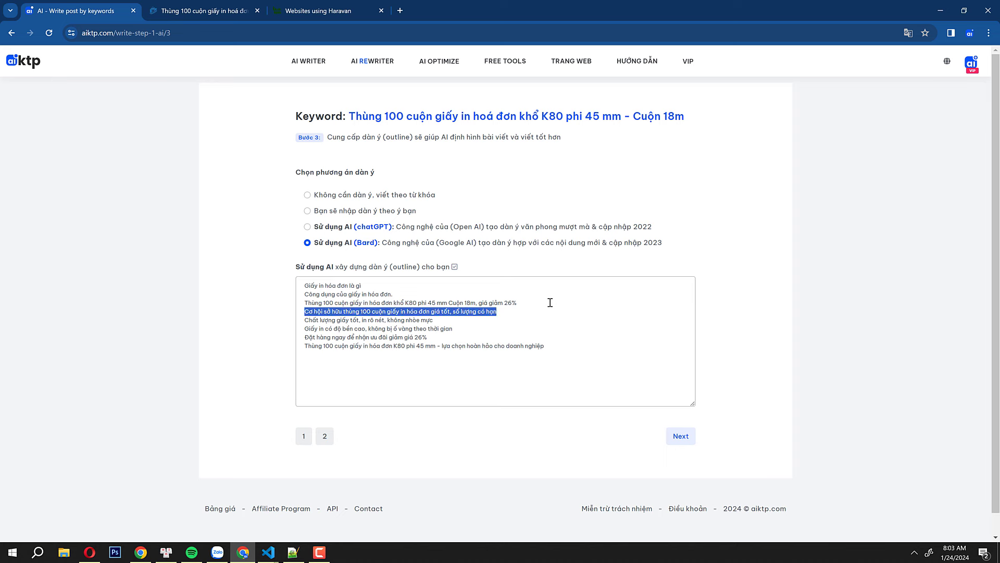
text(Thon)
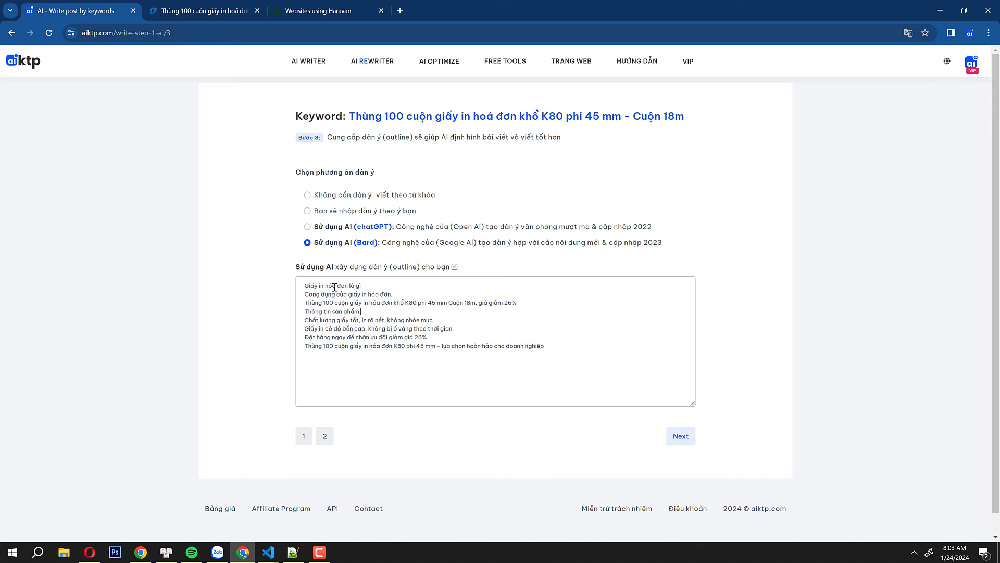
Step: Add the outline line "Ưu điểm sản phẩm" below "Thông tin sản phẩm"
key(Return)
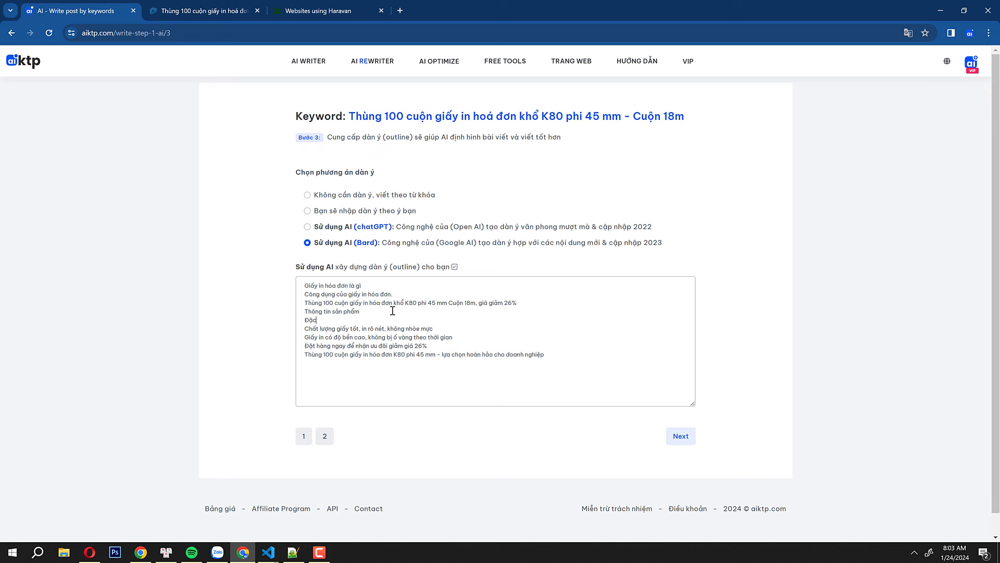
text(Đặc điểm sản pha)
key(Delete)
key(Delete)
key(Delete)
key(Delete)
key(Delete)
key(Delete)
key(Delete)
key(Delete)
key(Delete)
text(Ưu điểm)
Step: Check the rest of the product description, delete the outline line ending "Cuộn 18m, giá giảm 26%" and continue to the title stage
click(203, 10)
scroll(784, 385, down, 5)
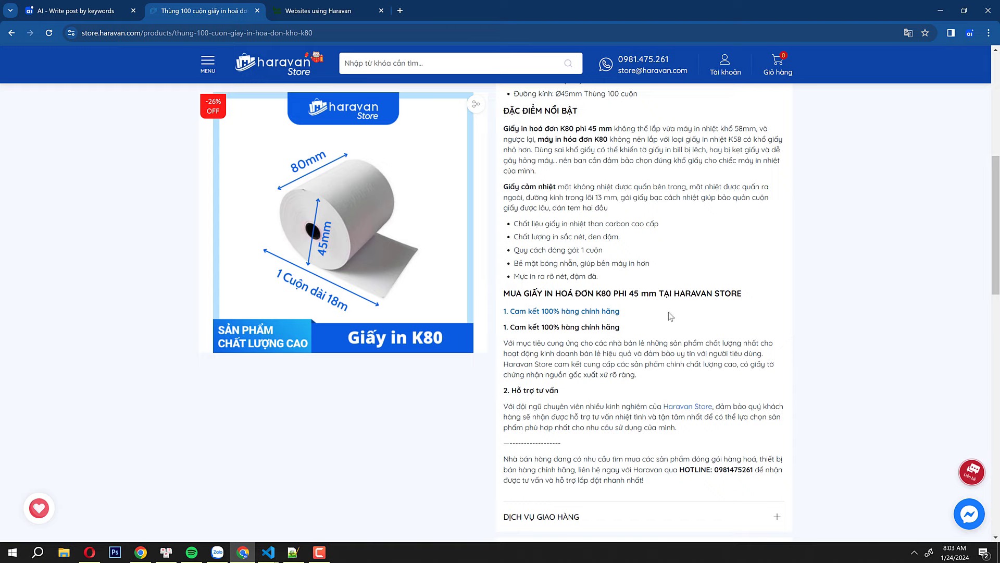
click(89, 11)
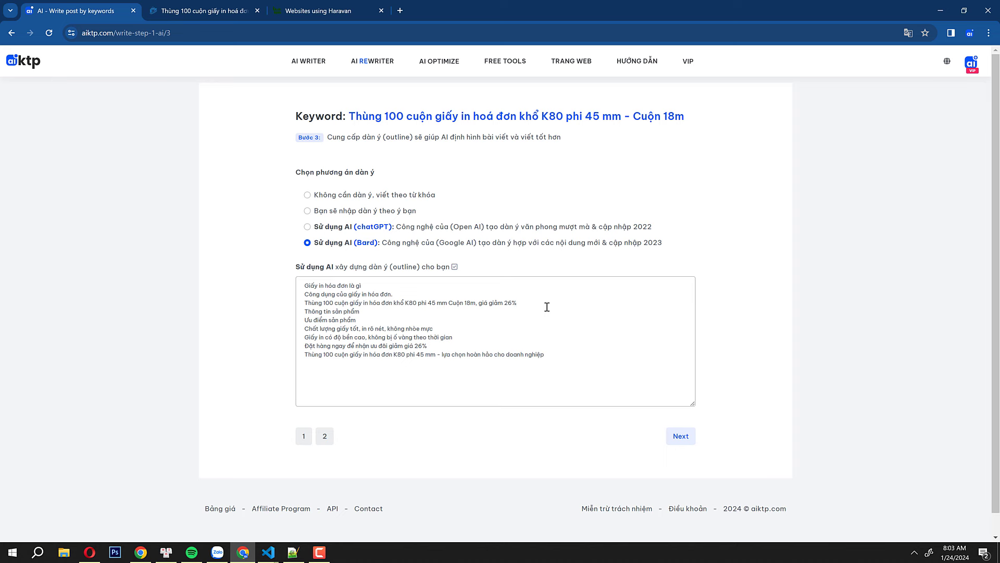
key(shift+Home)
key(Delete)
key(Delete)
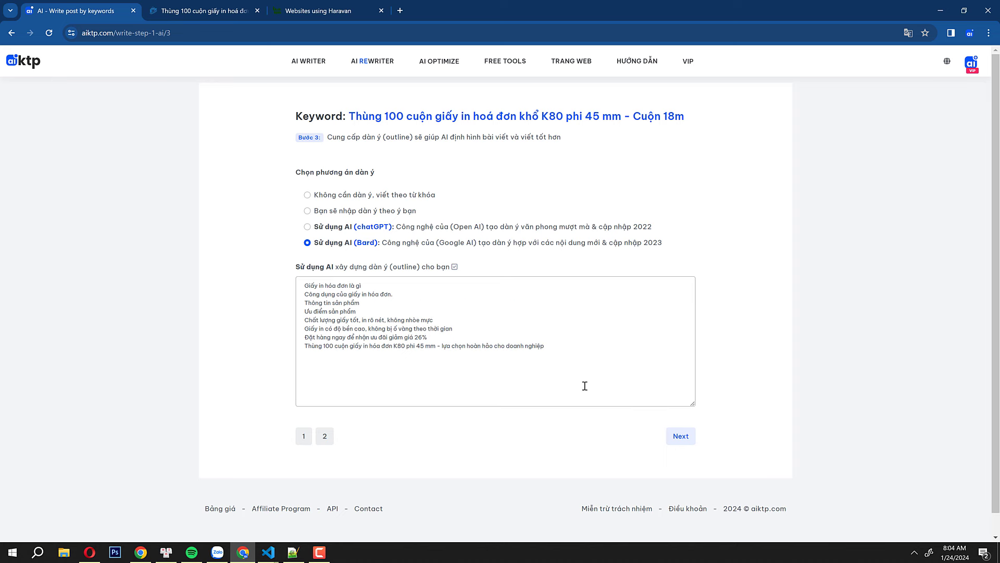
drag(328, 354, 260, 271)
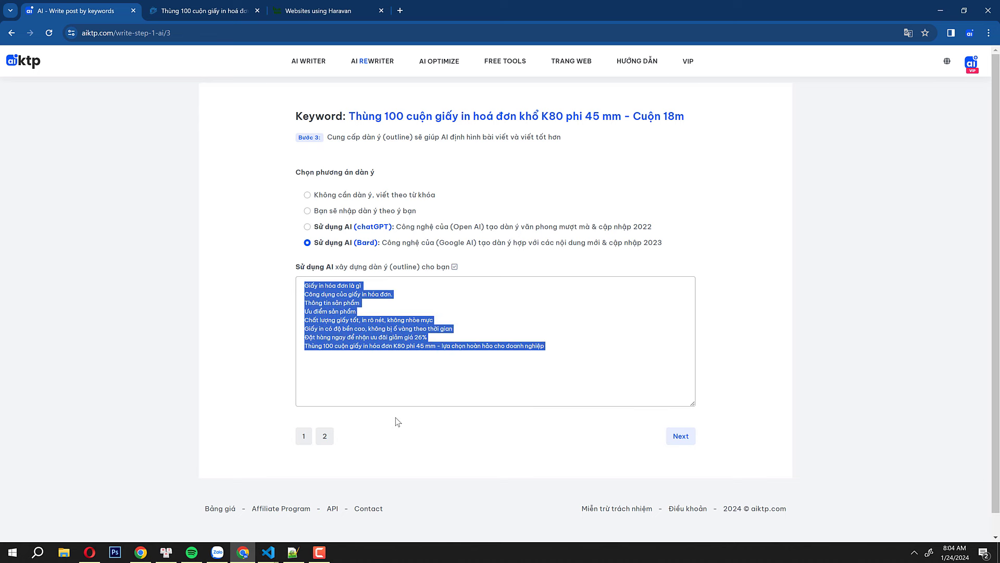
click(679, 436)
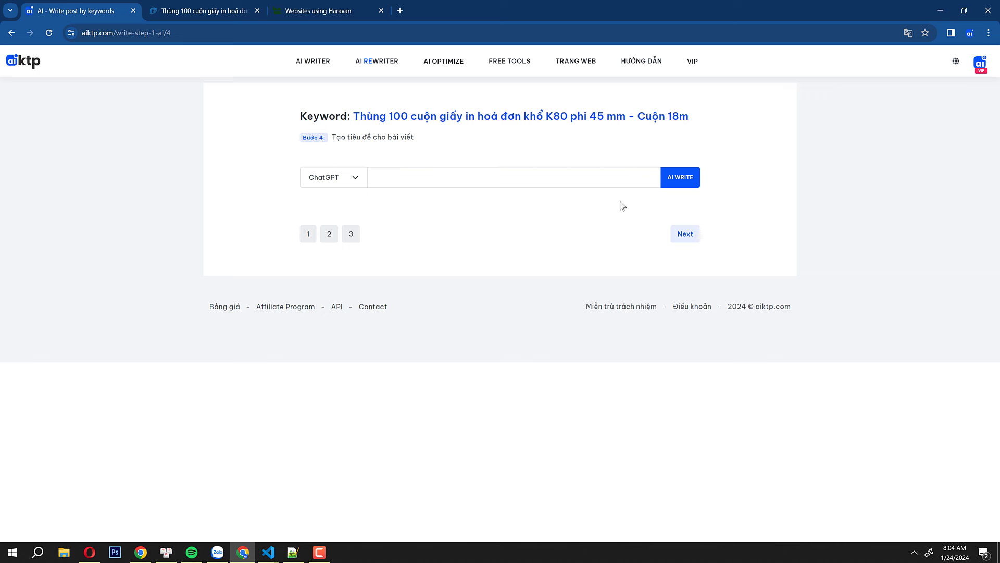
Step: Generate titles with ChatGPT, choose "Thùng 100 cuộn giấy in hoá đơn khổ K80 phi 45 mm" and continue to the data stage
click(682, 181)
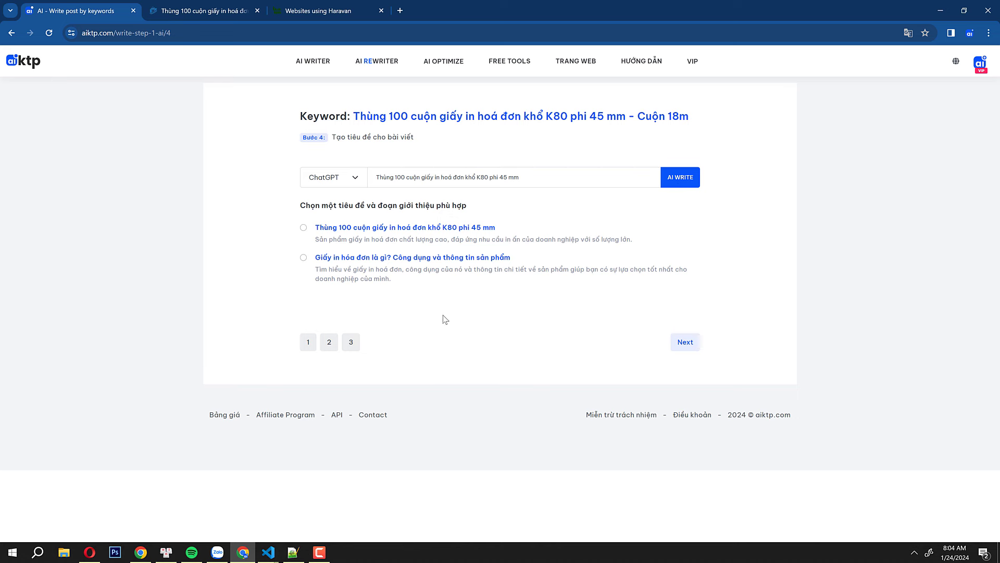
click(442, 233)
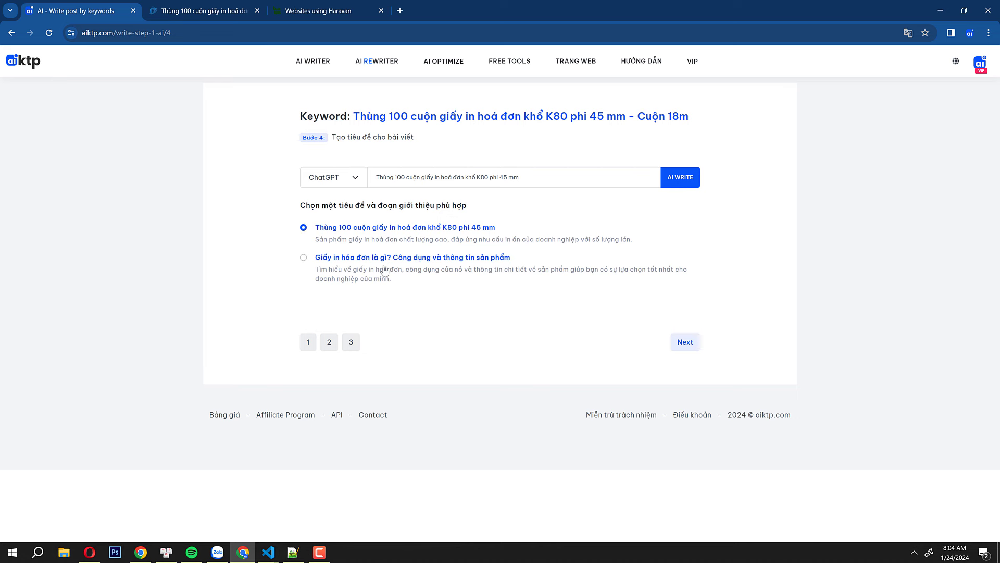
click(685, 343)
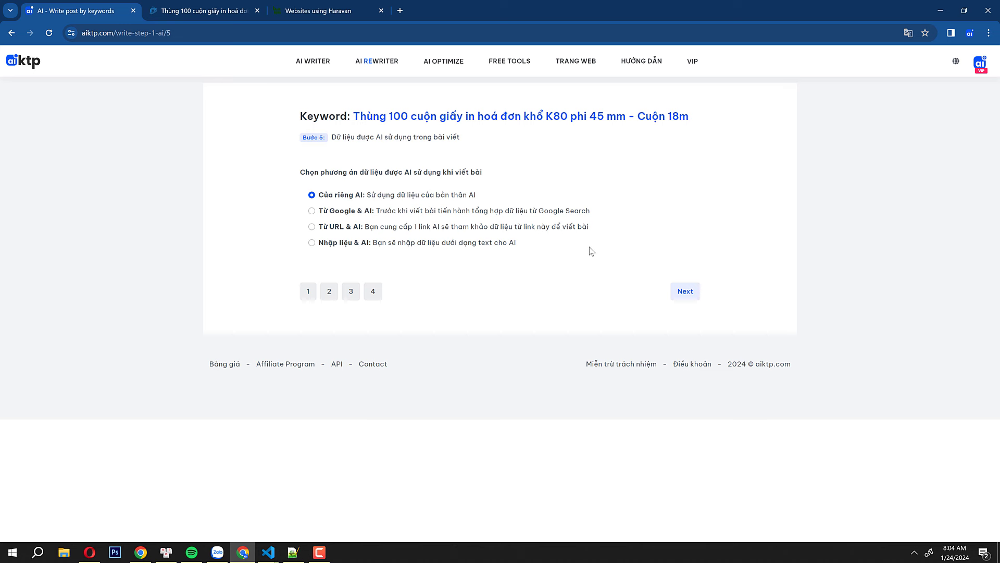
Step: Choose the Từ URL & AI data option and collect reference data from the Haravan product page's link
click(311, 226)
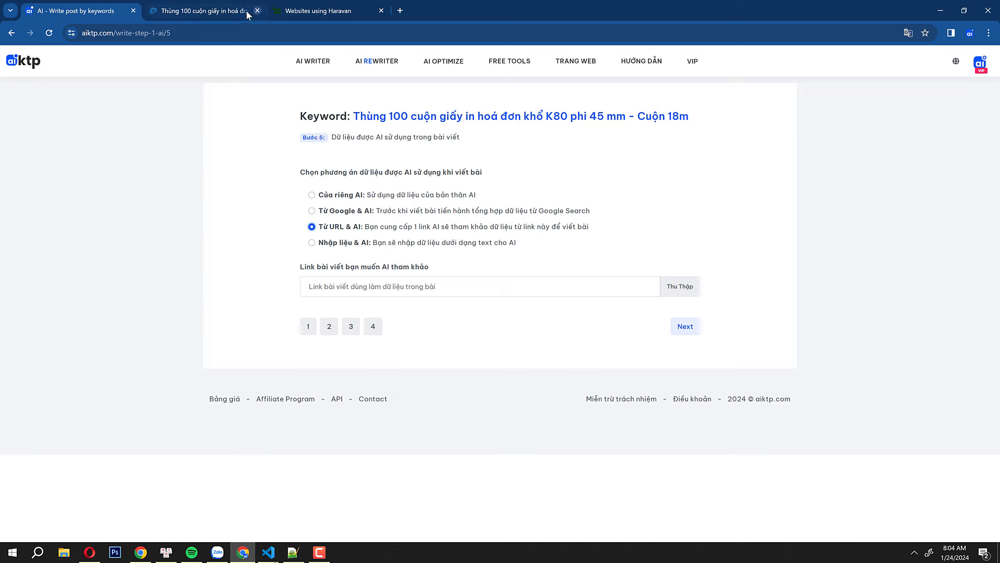
click(230, 11)
click(233, 33)
key(ctrl+c)
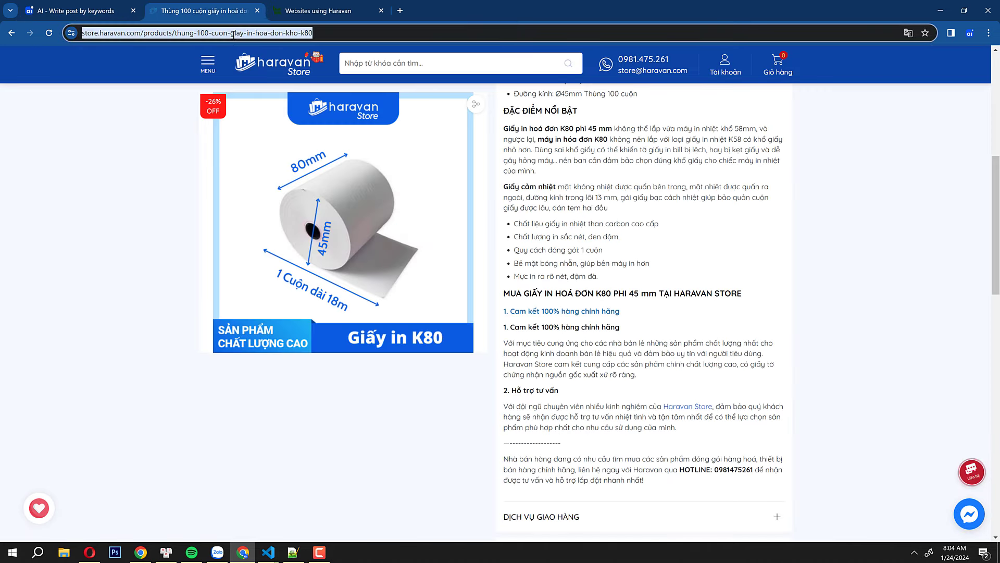
click(109, 12)
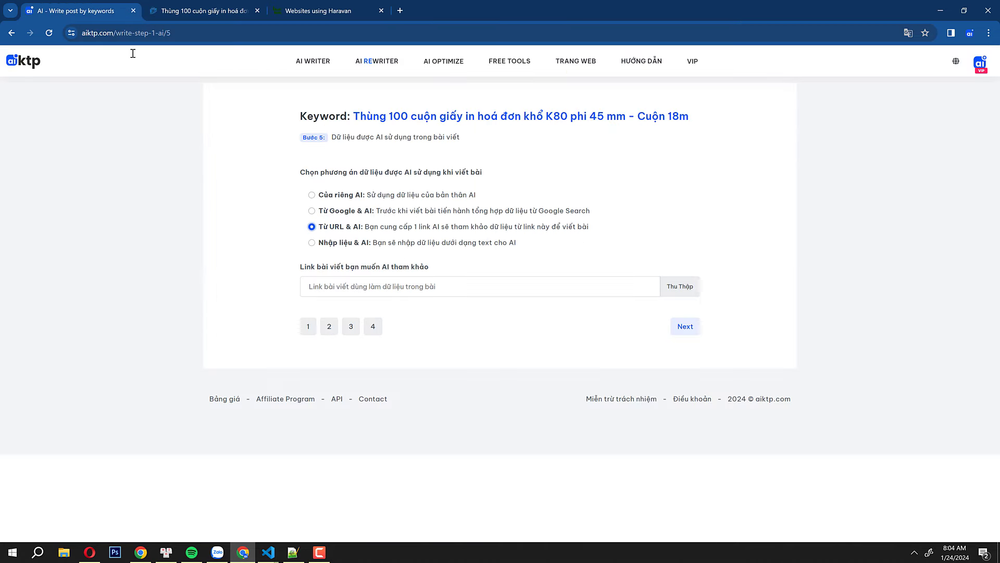
click(380, 286)
key(ctrl+v)
click(682, 288)
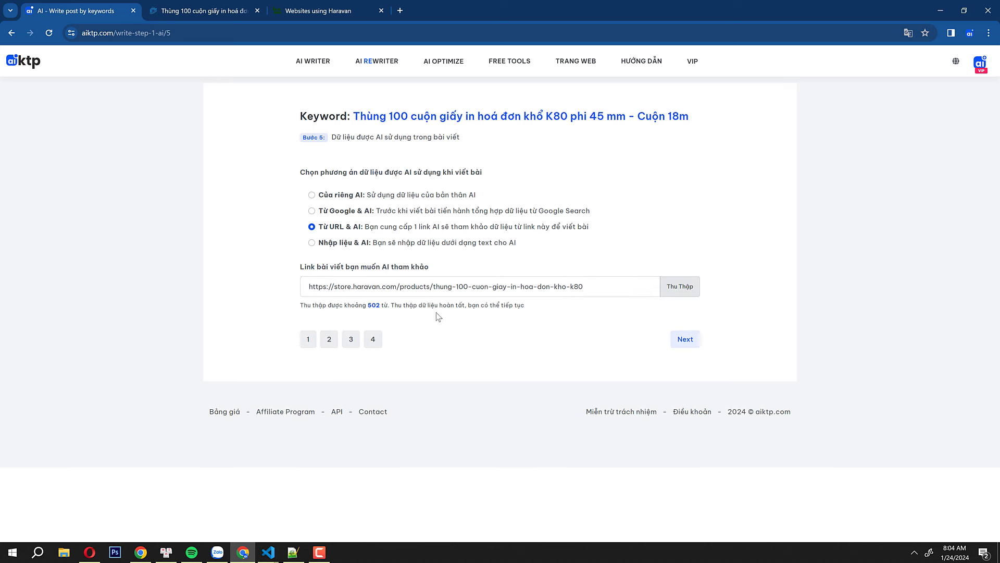
double_click(372, 305)
Step: Switch the article data source to Nhập liệu & AI and review the collected reference text
click(341, 244)
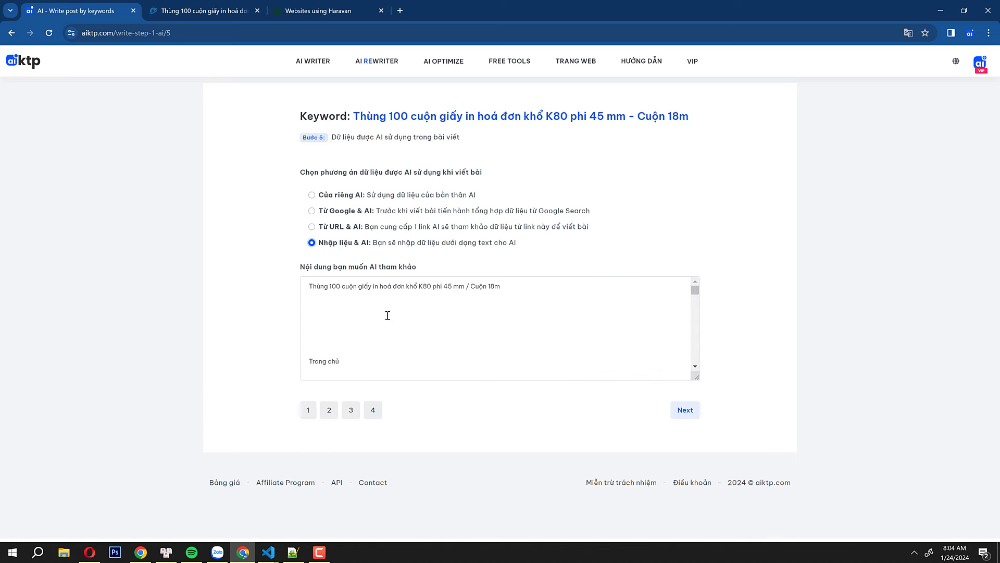
scroll(426, 309, down, 3)
scroll(426, 309, down, 5)
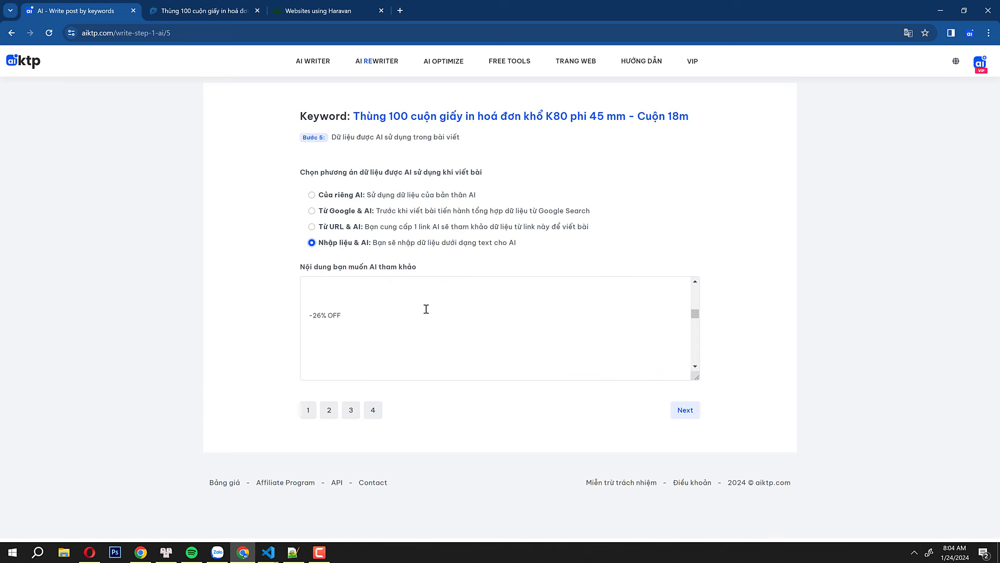
scroll(426, 309, down, 10)
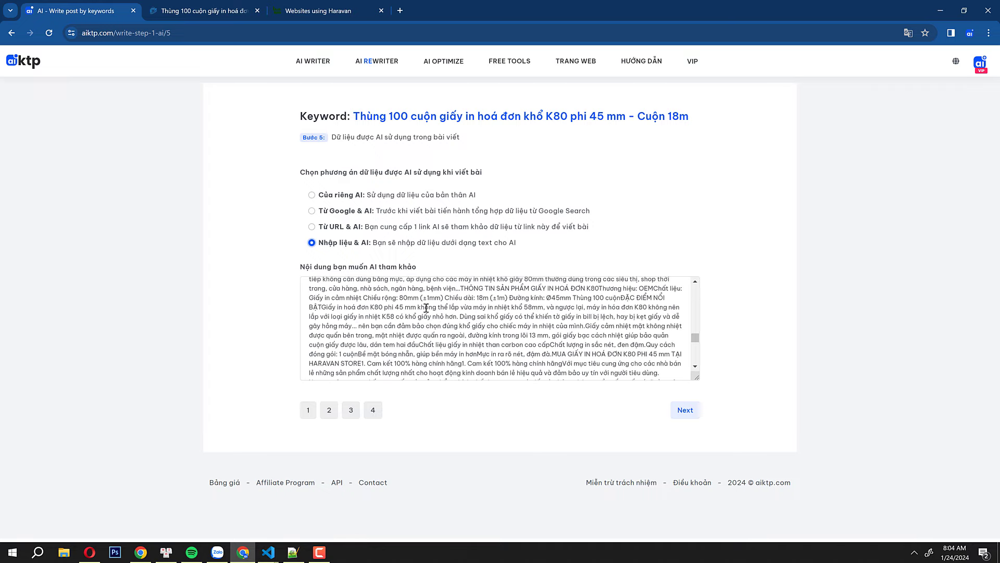
scroll(426, 307, up, 5)
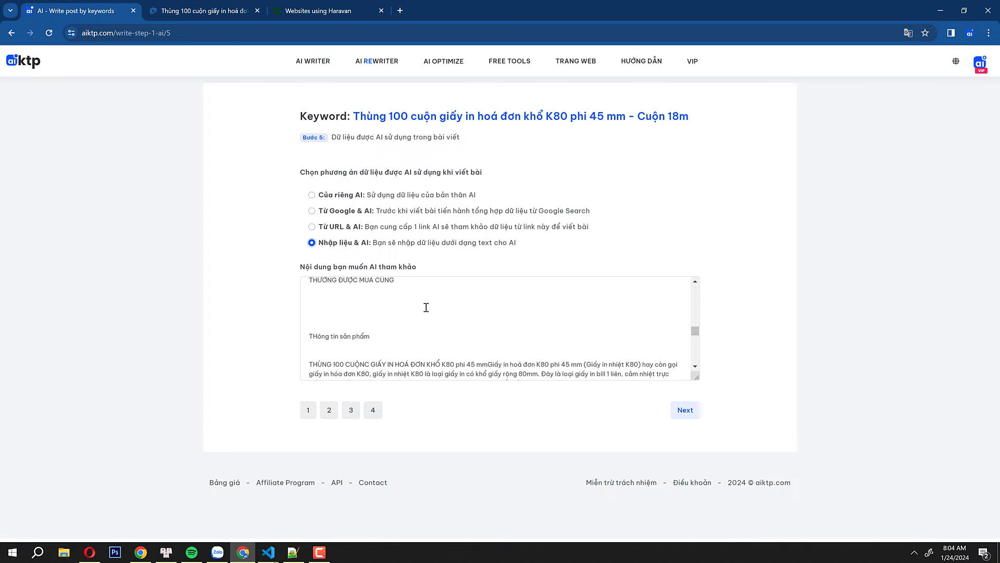
click(421, 299)
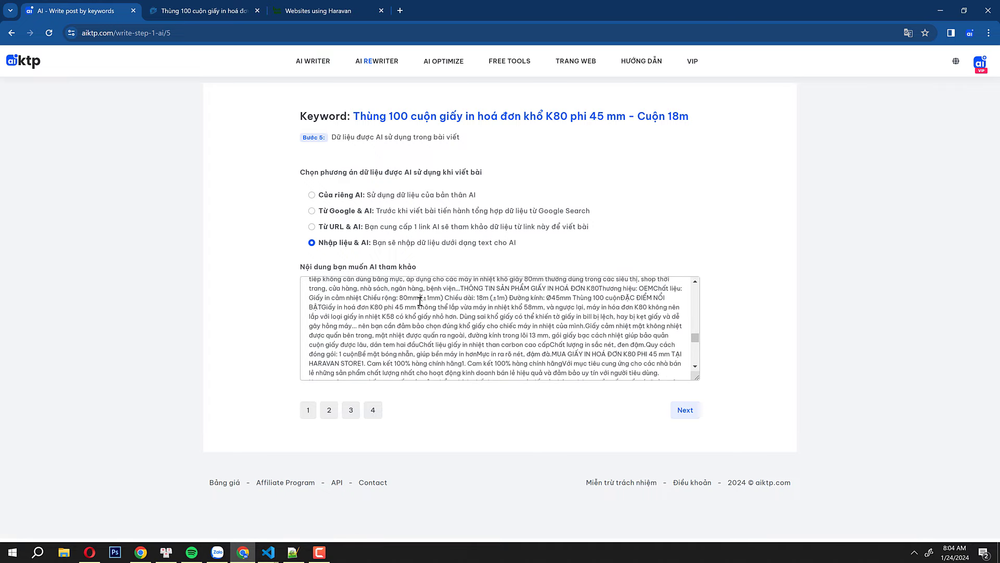
click(401, 229)
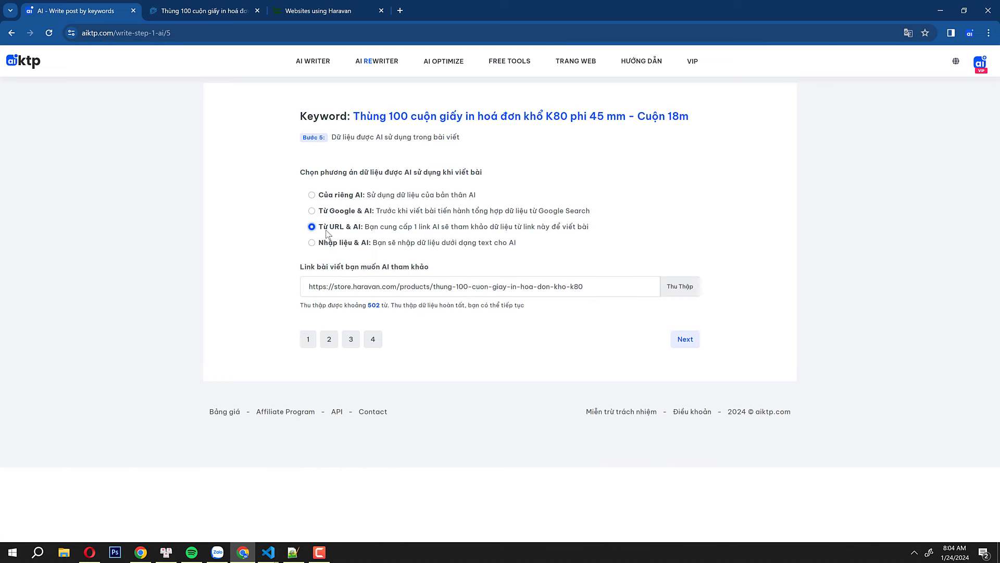
click(333, 245)
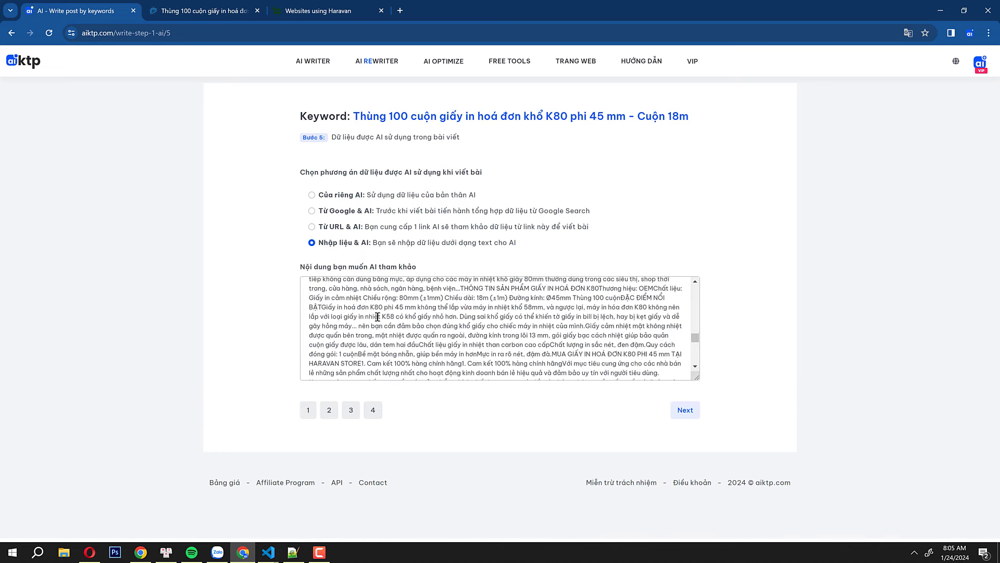
Step: Replace the entire reference text with the product description copied from the Haravan page, from its main heading through the hotline paragraph
click(198, 10)
scroll(503, 206, up, 5)
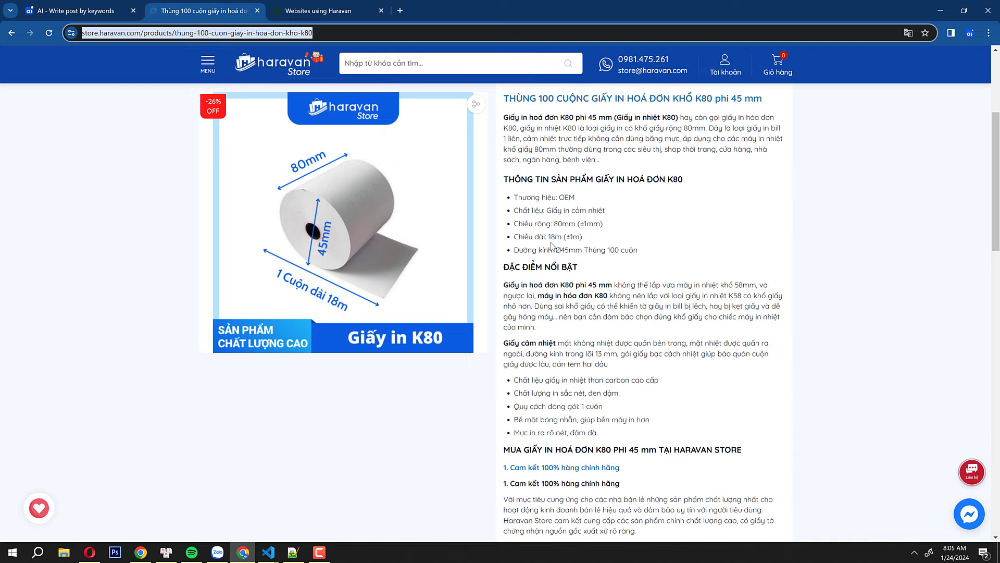
drag(502, 206, 637, 221)
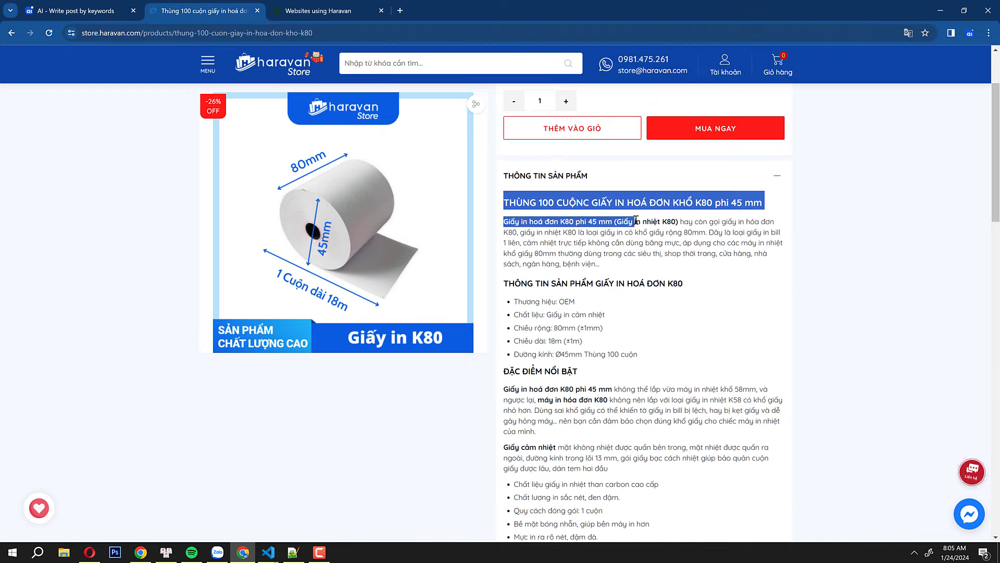
scroll(638, 260, down, 6)
shift+click(644, 368)
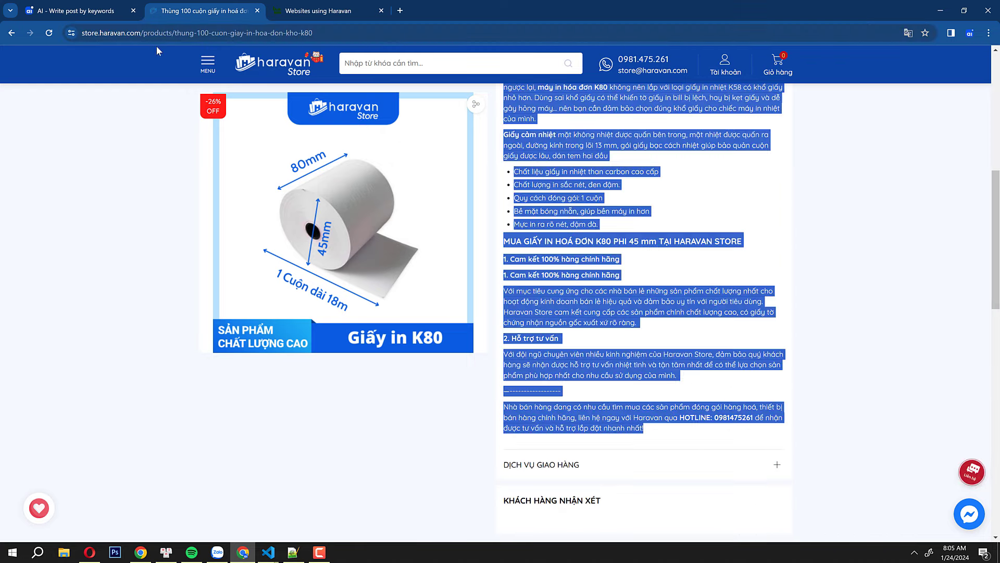
click(78, 10)
key(ctrl+a)
key(ctrl+v)
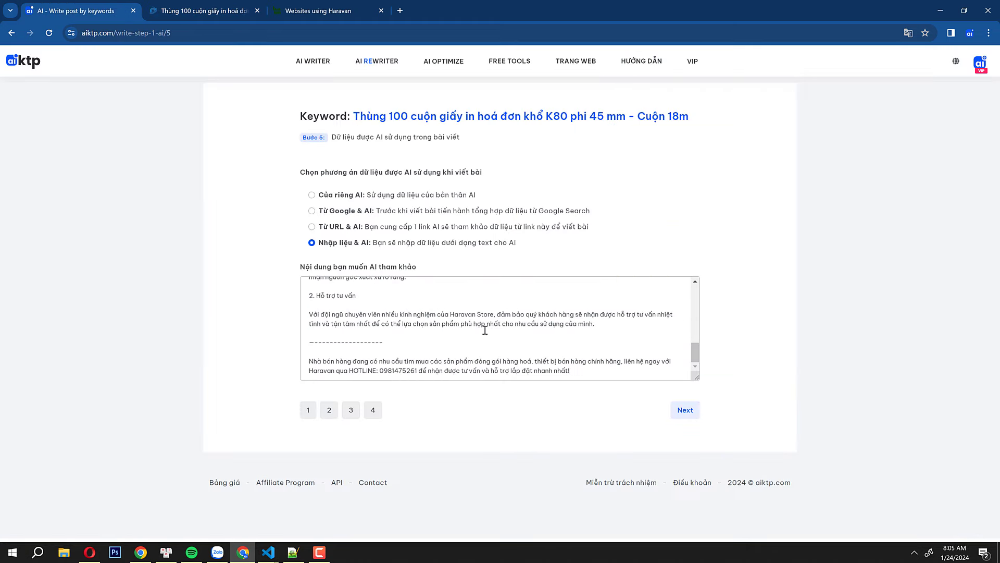
scroll(487, 324, up, 8)
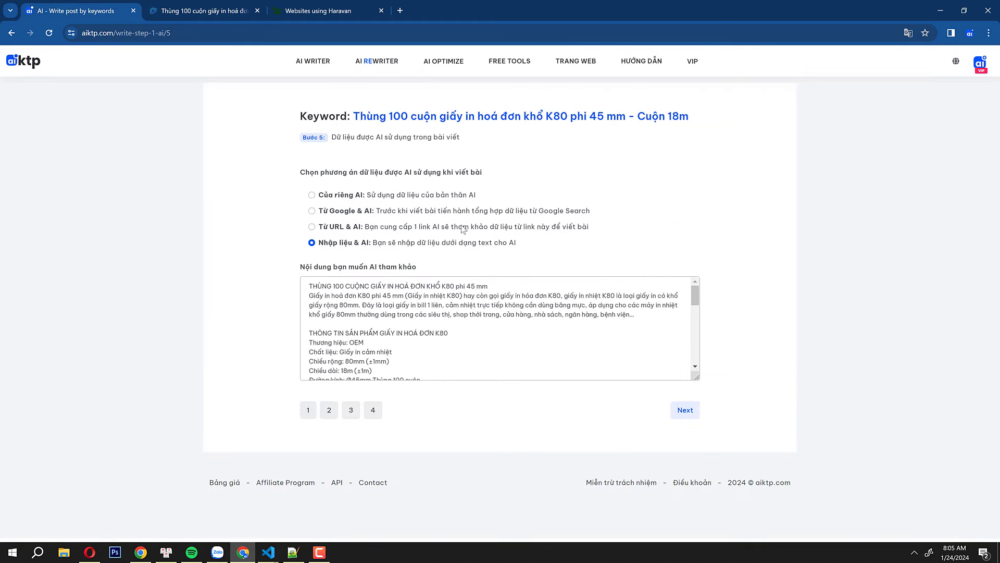
Step: Highlight the "THÔNG TIN SẢN PHẨM GIẤY IN HOÁ ĐƠN K80" section and its specification list on the product page
click(194, 5)
click(661, 292)
scroll(660, 292, up, 2)
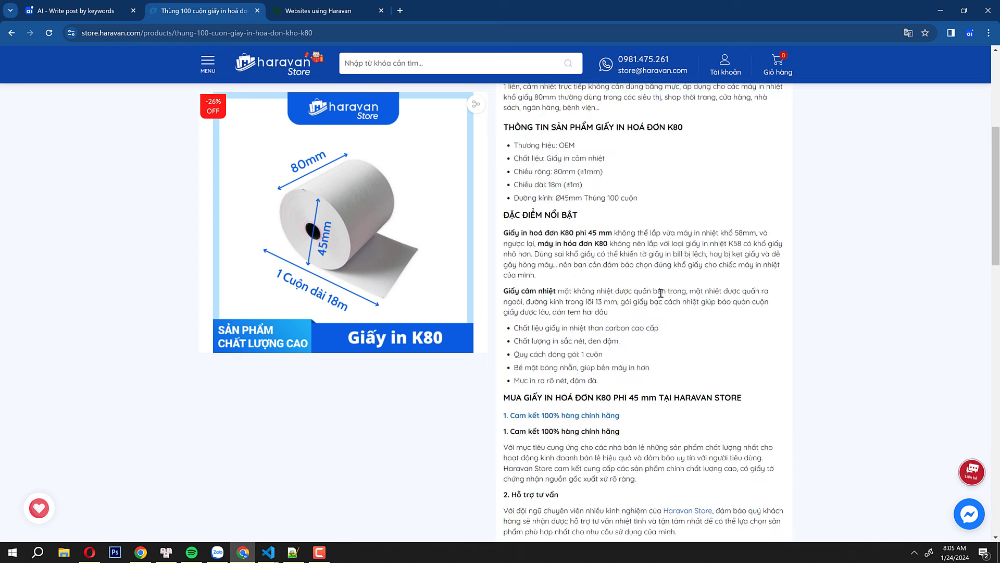
drag(503, 125, 663, 195)
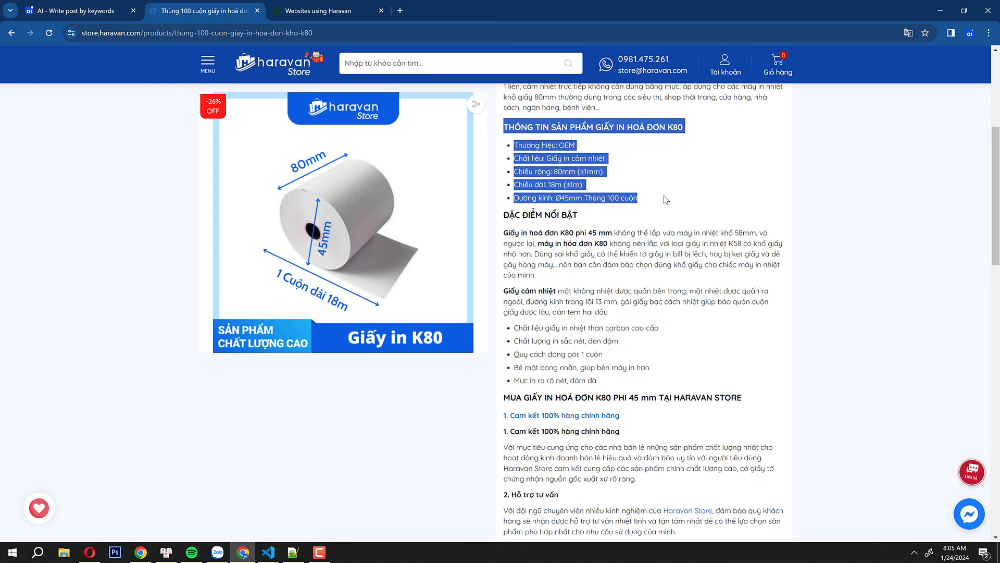
Step: Replace the AIKTP reference text with the "THÔNG TIN SẢN PHẨM GIẤY IN HOÁ ĐƠN K80" section and specification list highlighted on the Haravan page
key(ctrl+c)
click(94, 6)
click(470, 307)
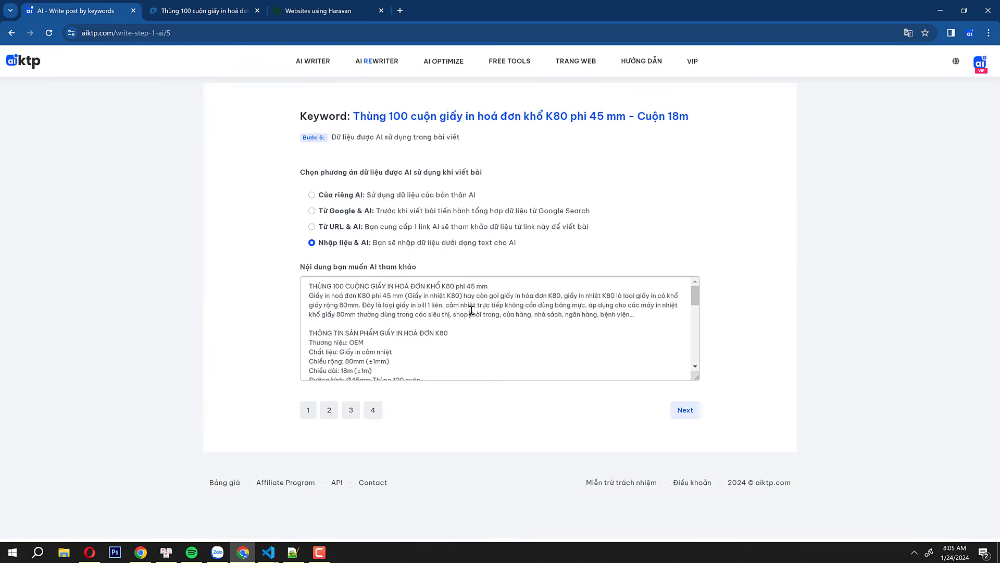
key(ctrl+a)
key(ctrl+v)
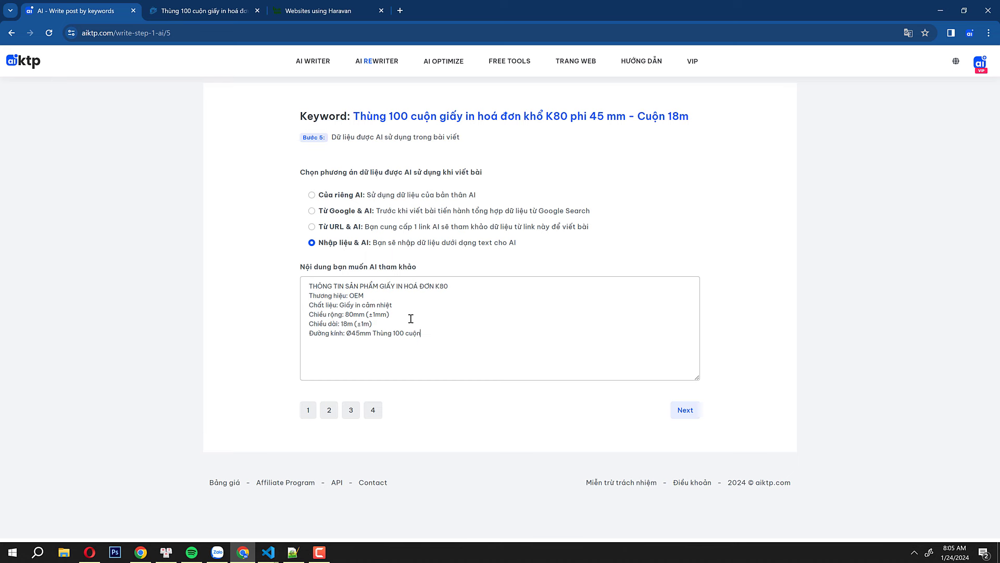
drag(470, 343, 305, 295)
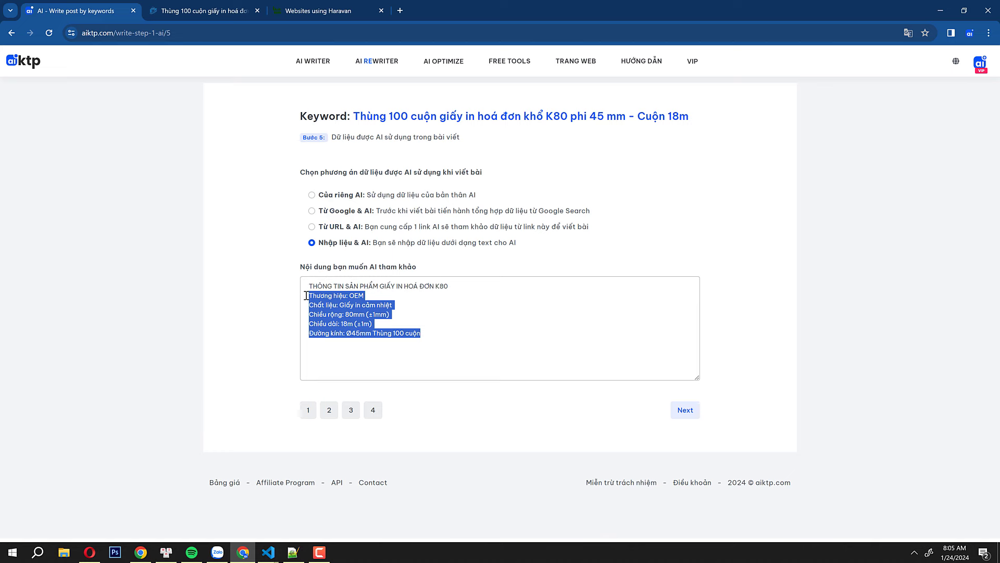
click(476, 341)
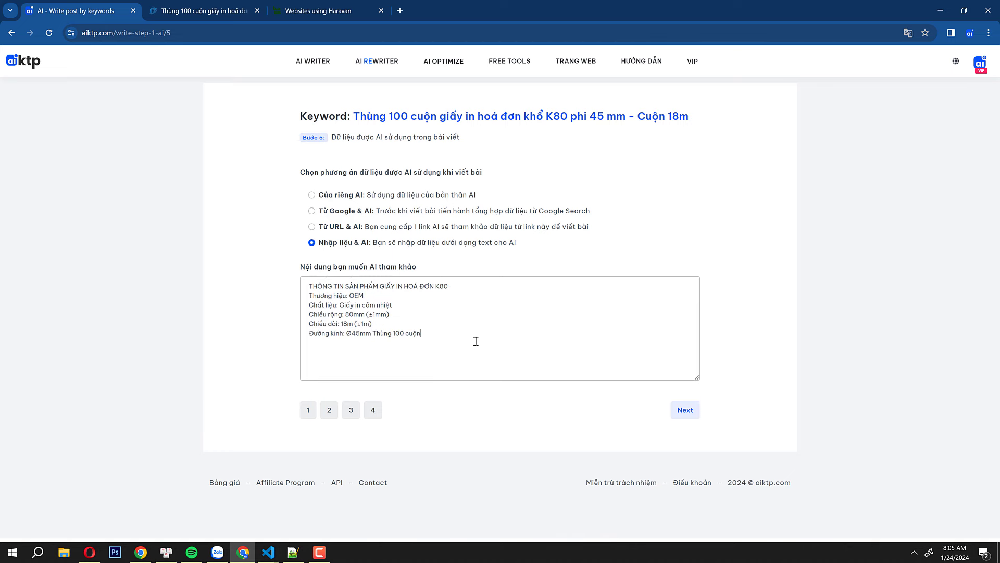
Step: Append the paragraphs and bullet list under "ĐẶC ĐIỂM NỔI BẬT" on the Haravan page to the AIKTP reference text and review it
click(203, 11)
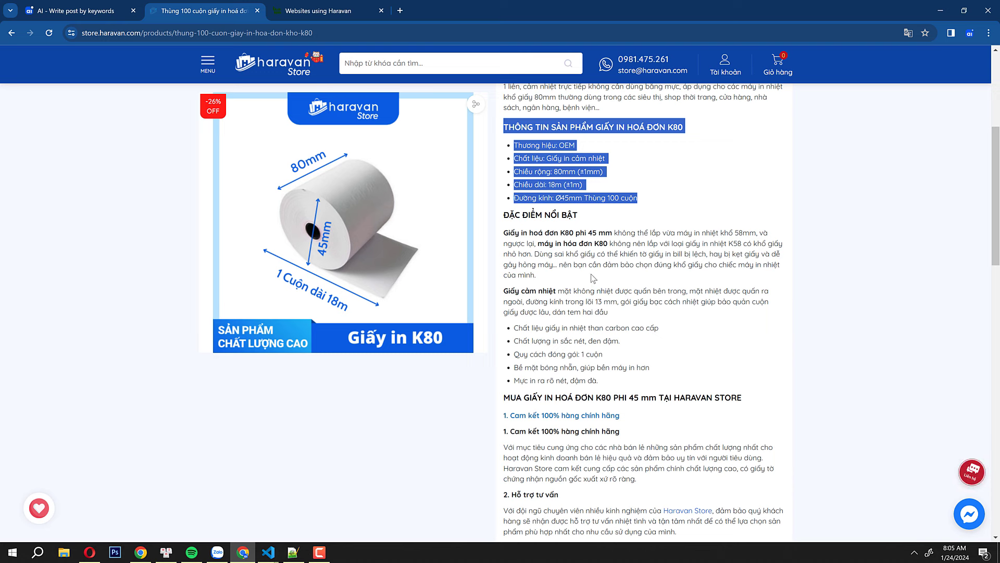
click(611, 386)
drag(598, 381, 501, 228)
click(104, 11)
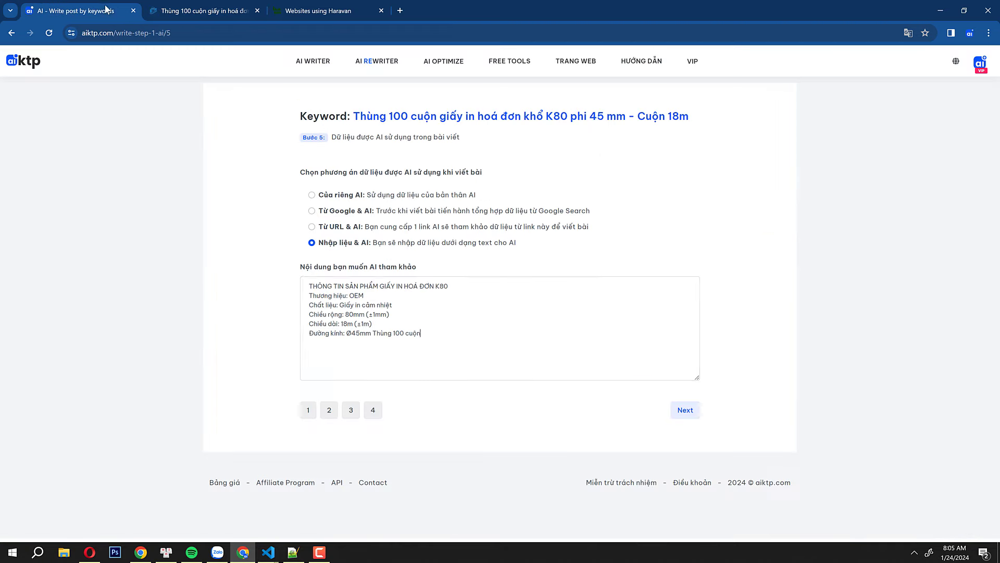
key(ctrl+v)
scroll(458, 346, up, 5)
scroll(467, 338, down, 3)
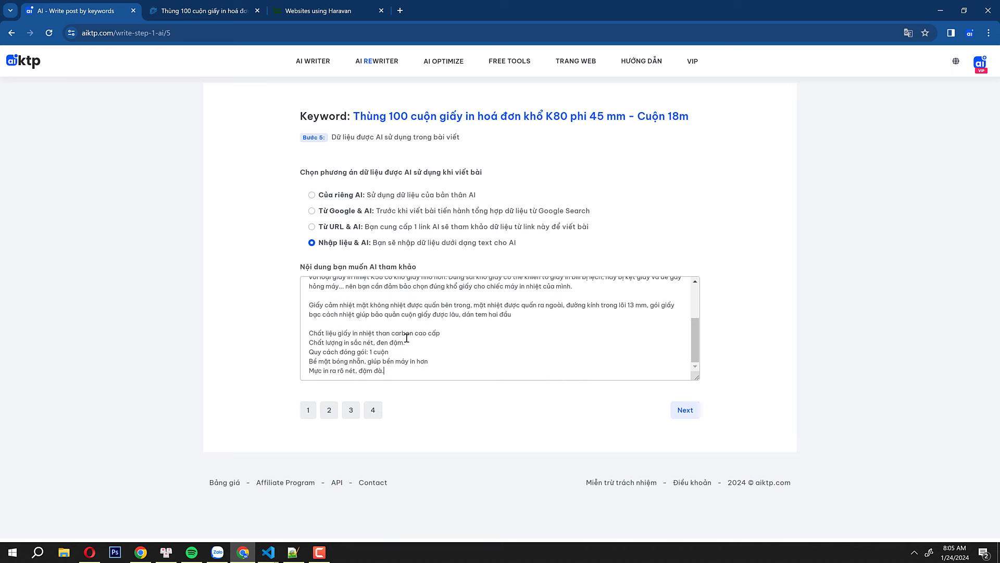
scroll(380, 347, up, 5)
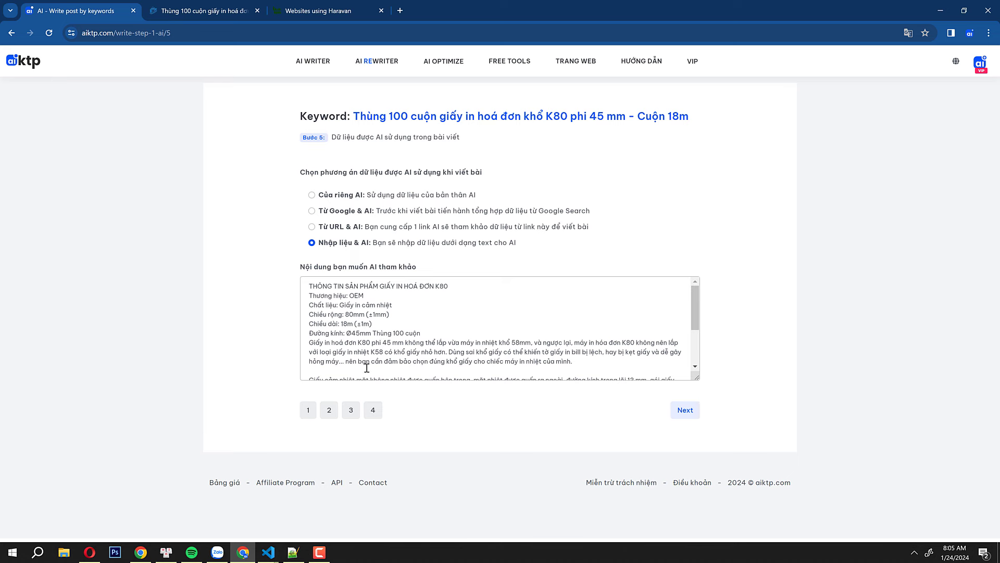
scroll(366, 368, down, 1)
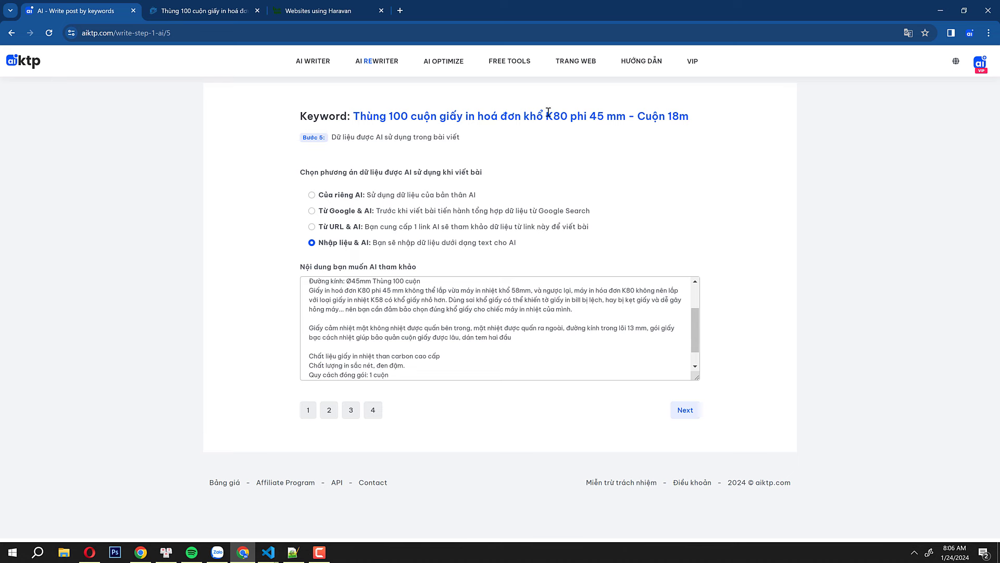
scroll(469, 319, up, 2)
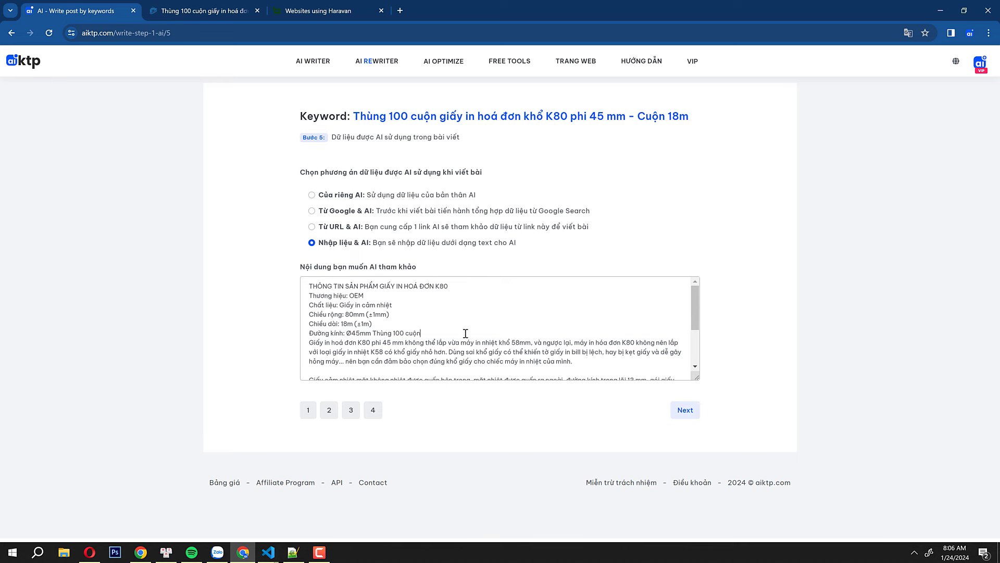
drag(463, 334, 295, 296)
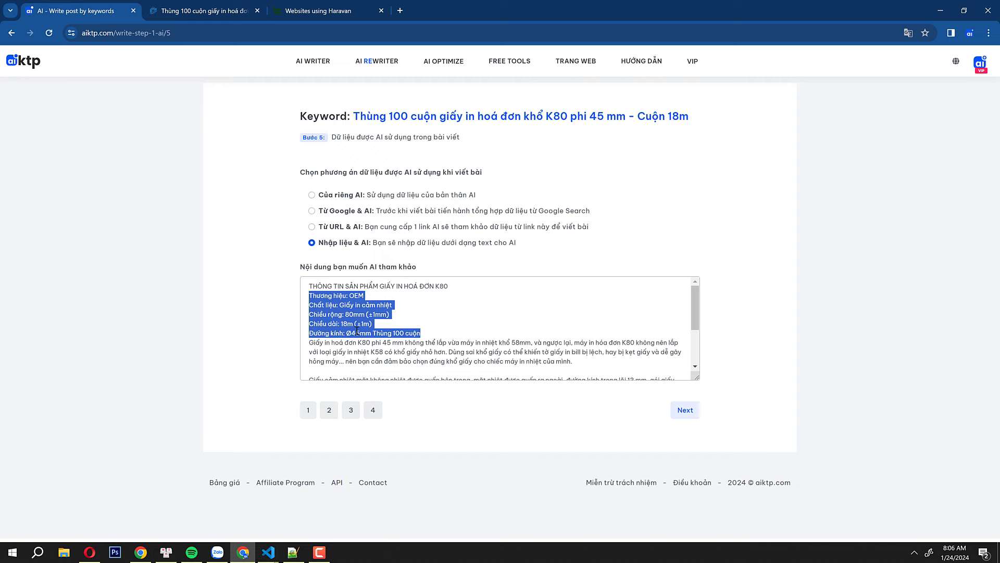
Step: Add a "Giá:" line with the Haravan page's price 1,020,000₫ below the reference text's heading and submit the reference data
click(203, 10)
scroll(573, 192, up, 5)
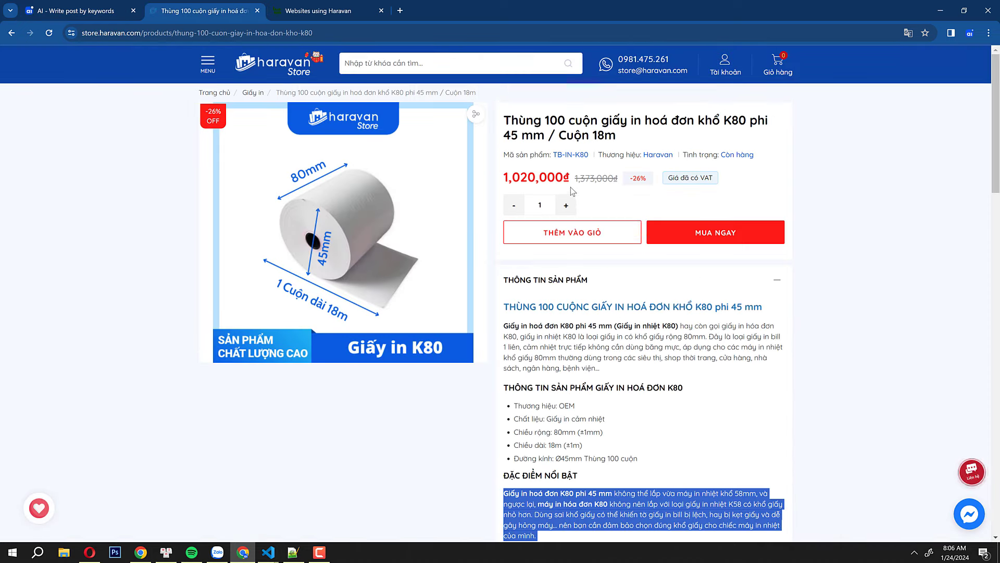
drag(571, 180, 502, 177)
key(ctrl+c)
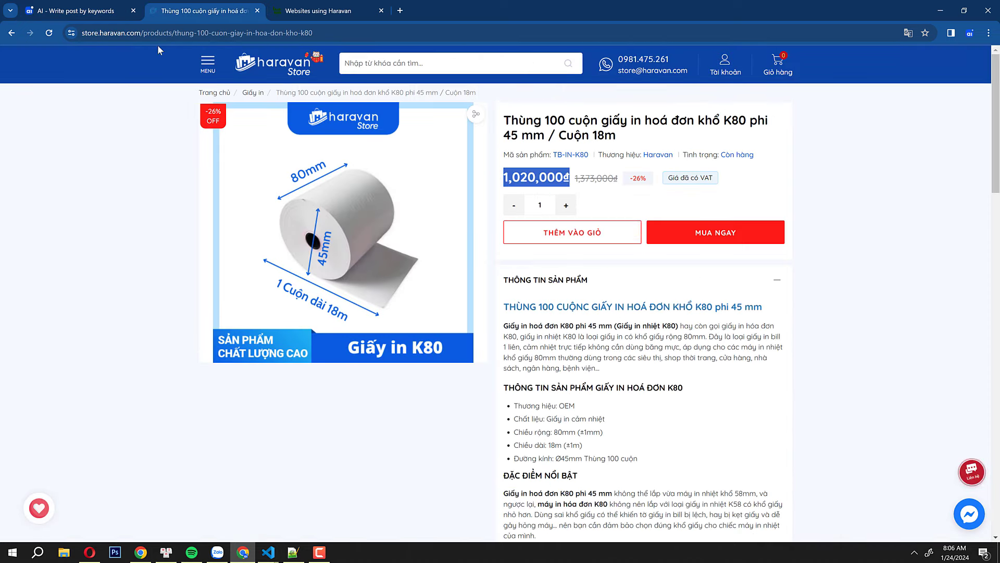
click(72, 11)
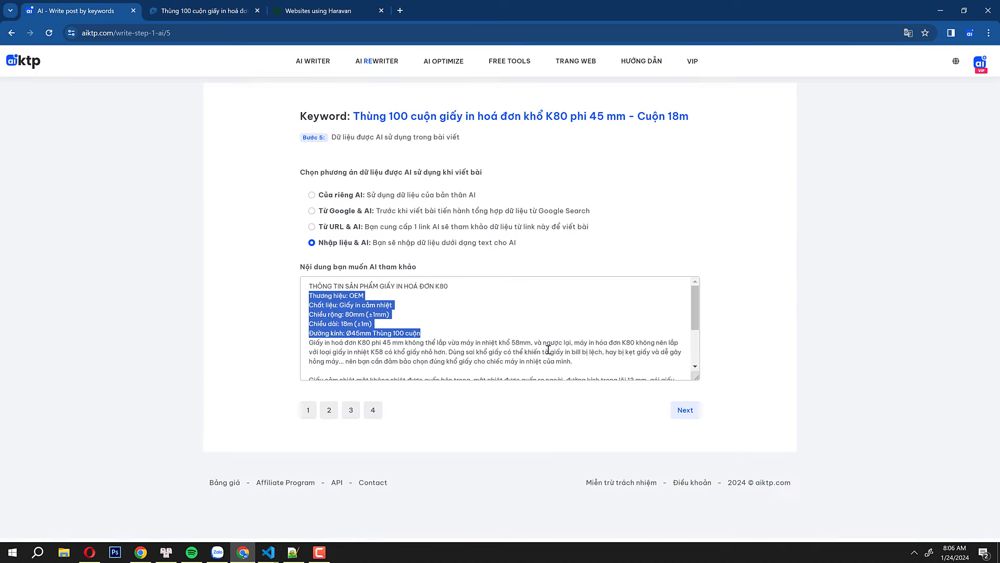
click(477, 282)
key(Return)
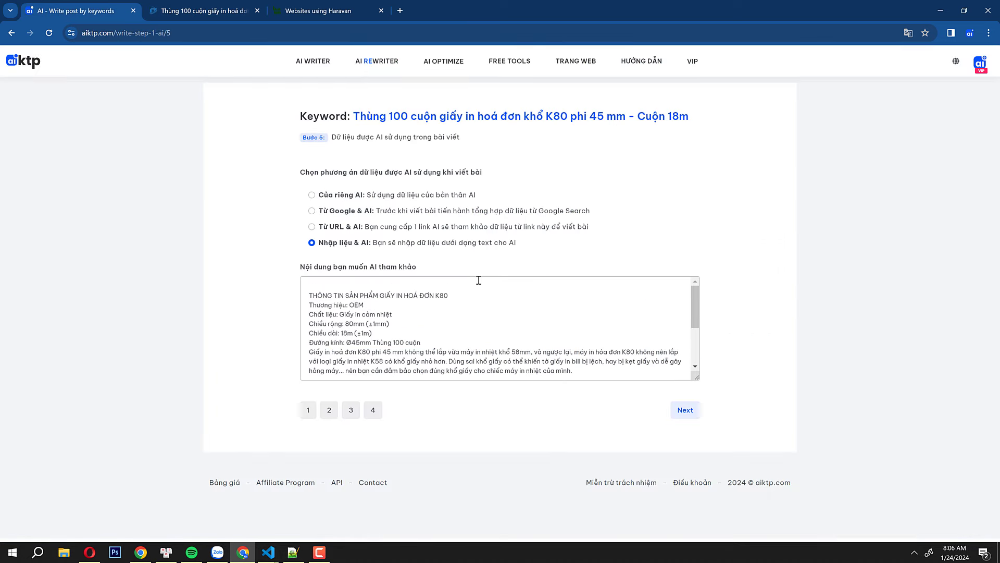
key(BackSpace)
key(Return)
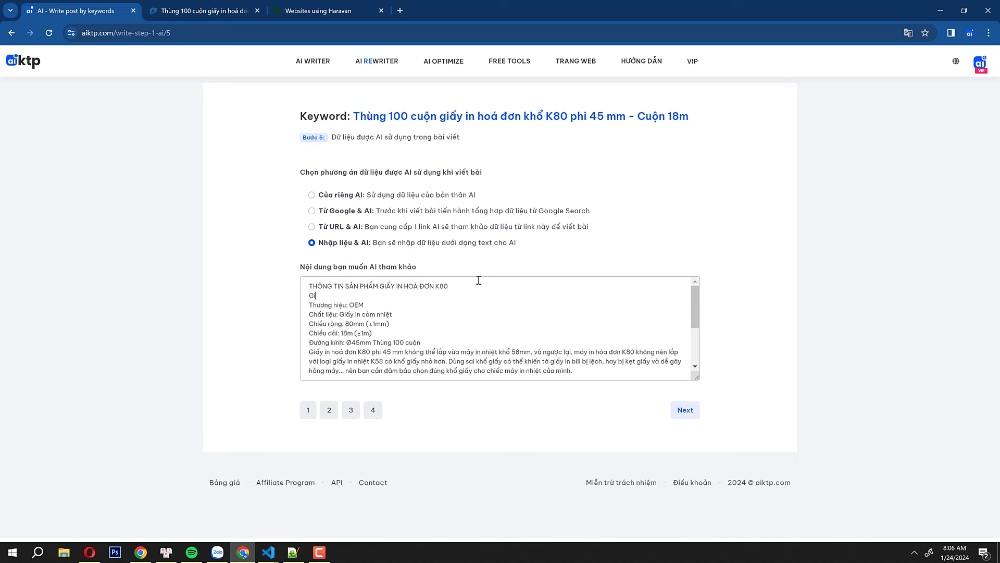
text(Giá:)
key(ctrl+v)
click(685, 409)
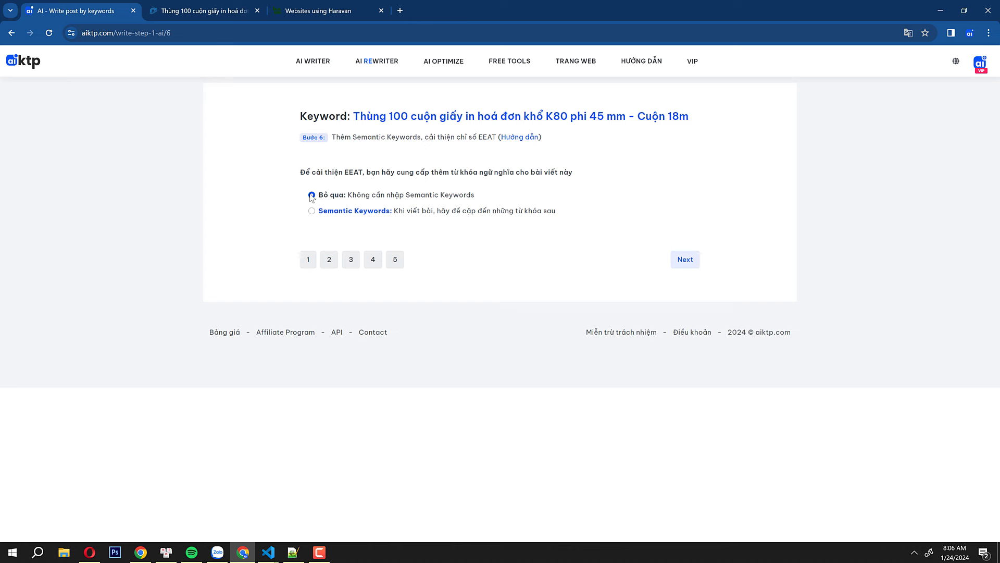
Step: Skip the Semantic Keywords and generate the post with the ChatGPT 3.5 (MỚI) model
click(697, 260)
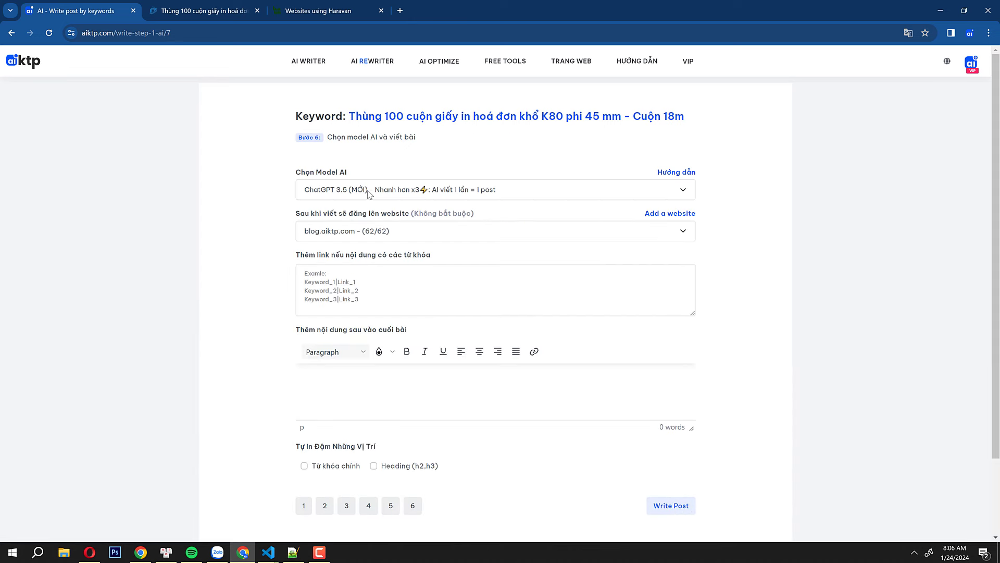
click(349, 193)
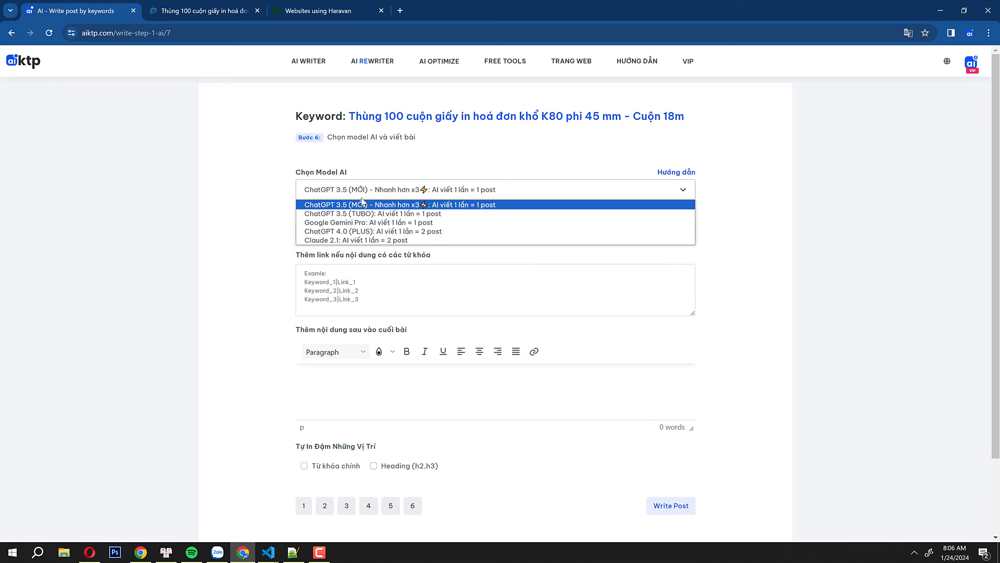
click(439, 207)
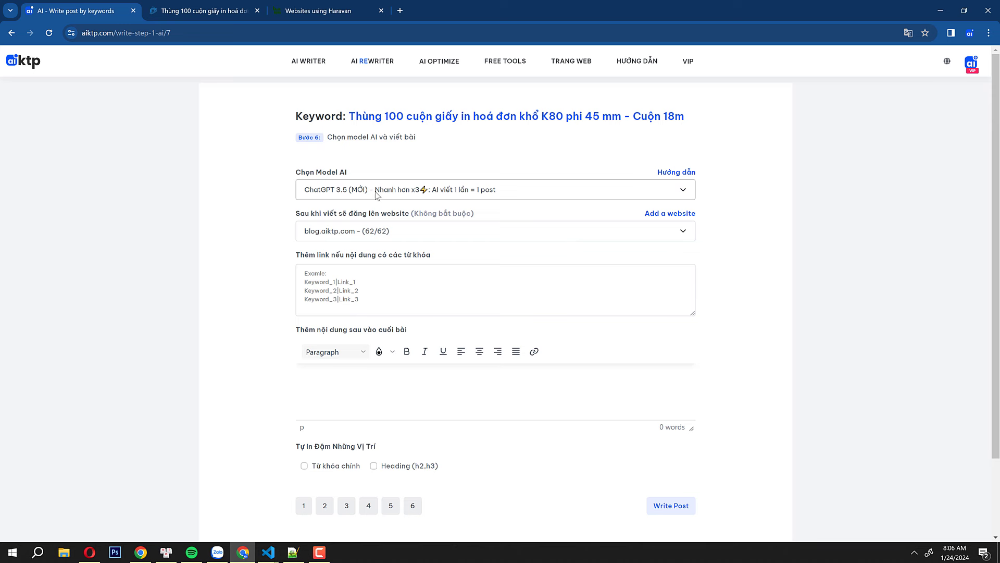
click(352, 194)
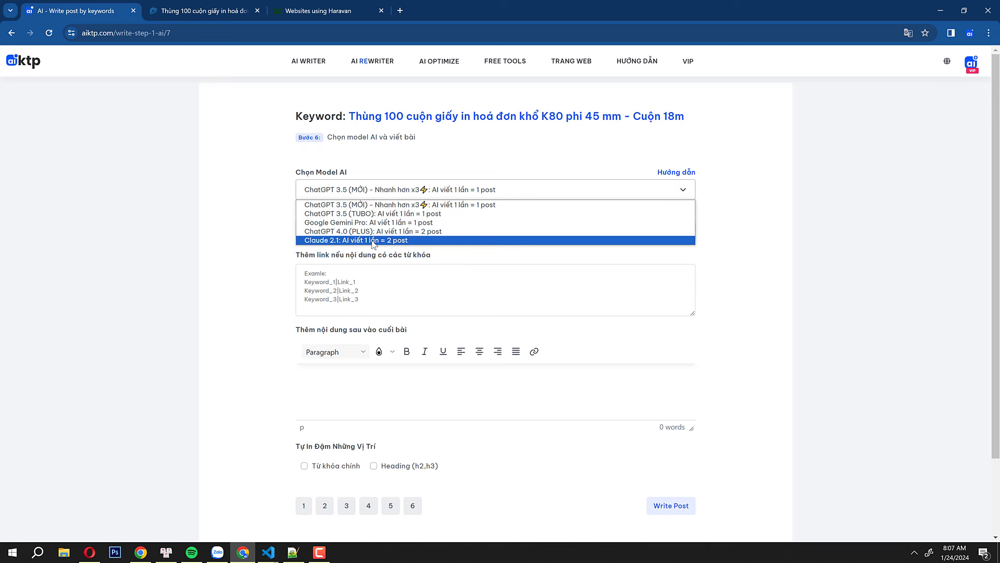
click(469, 205)
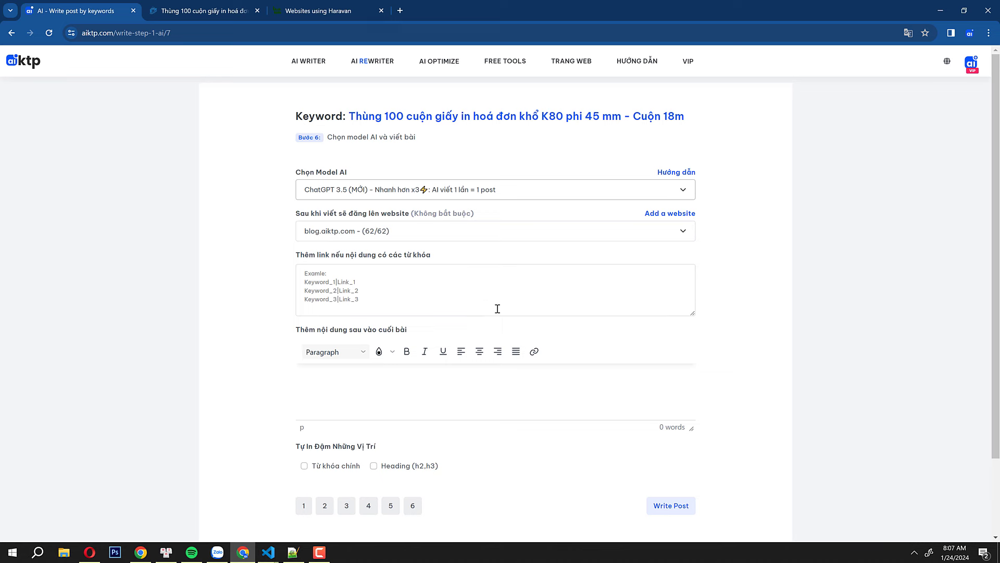
click(687, 505)
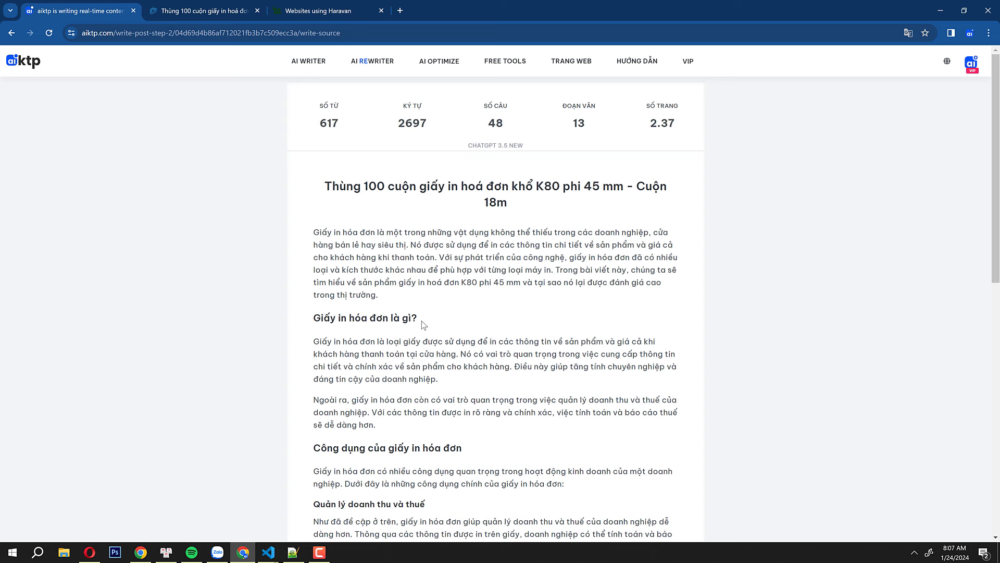
Step: Compare the generated article's opening sections and "Thông tin sản phẩm" table with the specifications on the Haravan product page
scroll(424, 325, down, 3)
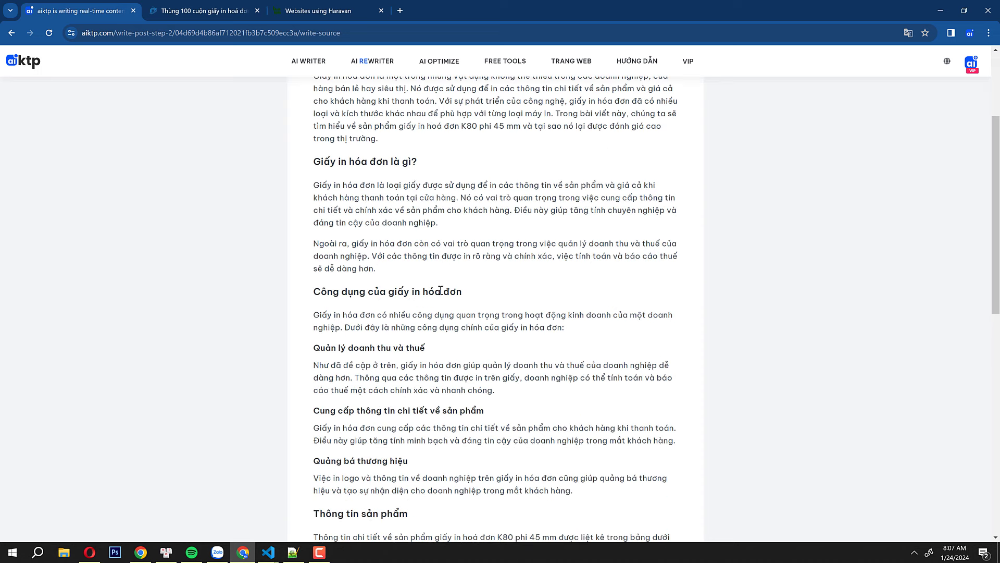
click(216, 10)
scroll(678, 291, down, 4)
scroll(679, 291, down, 3)
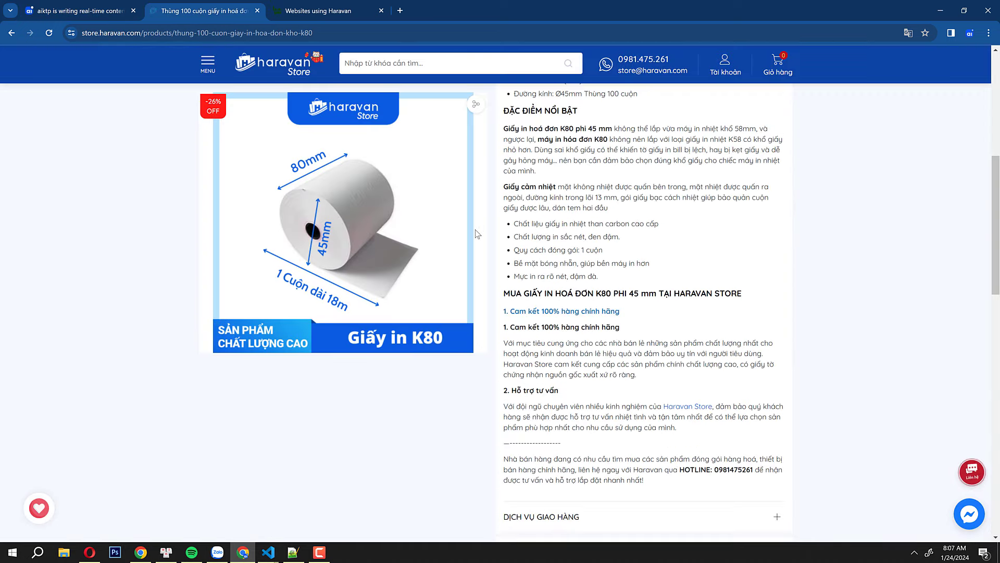
key(ctrl+shift+Tab)
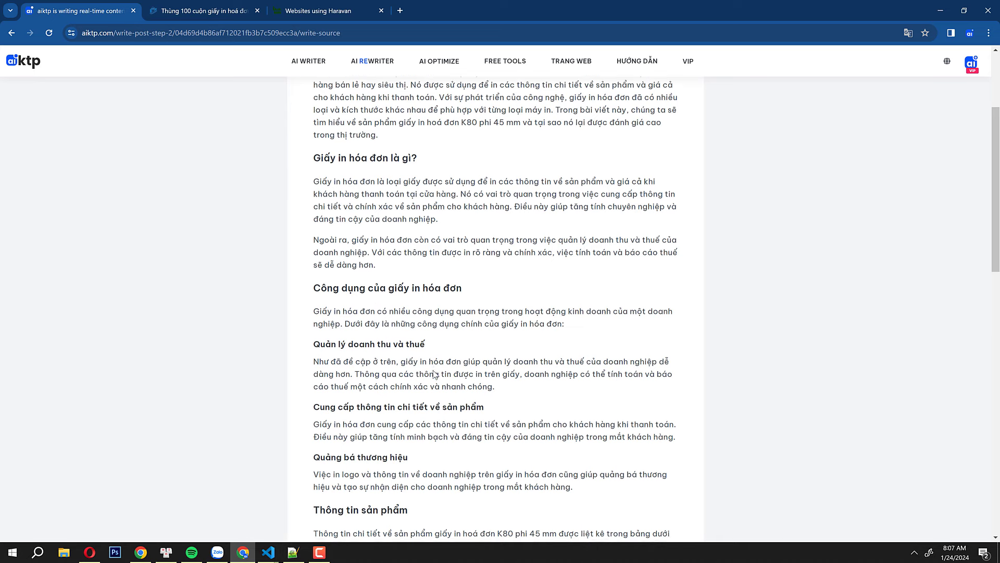
scroll(480, 343, down, 5)
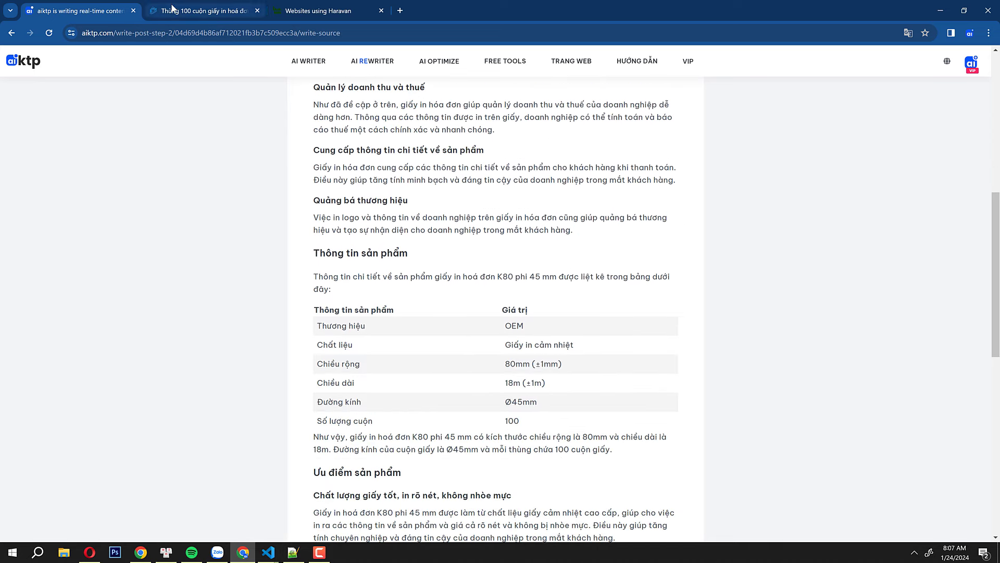
click(172, 8)
scroll(584, 271, up, 3)
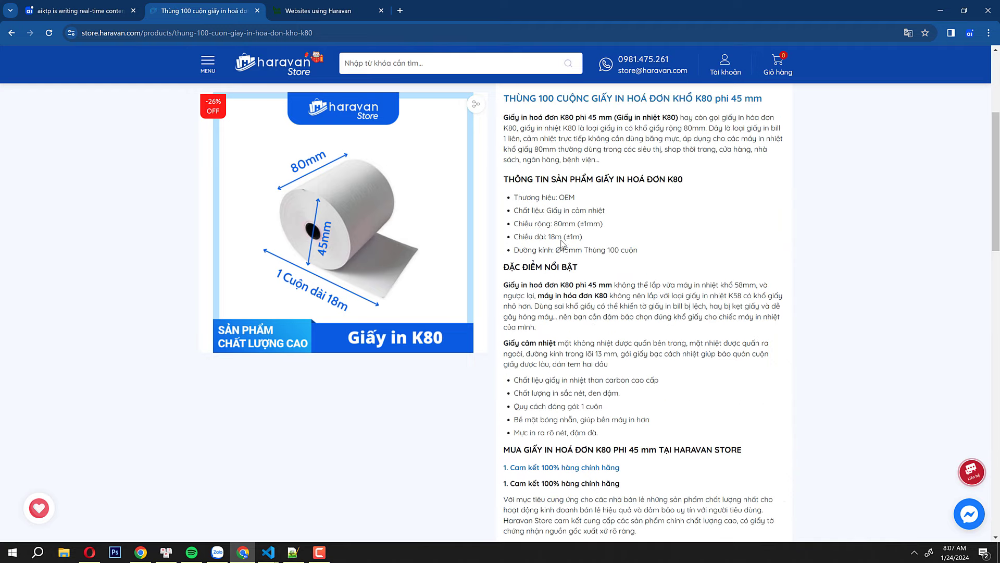
click(115, 6)
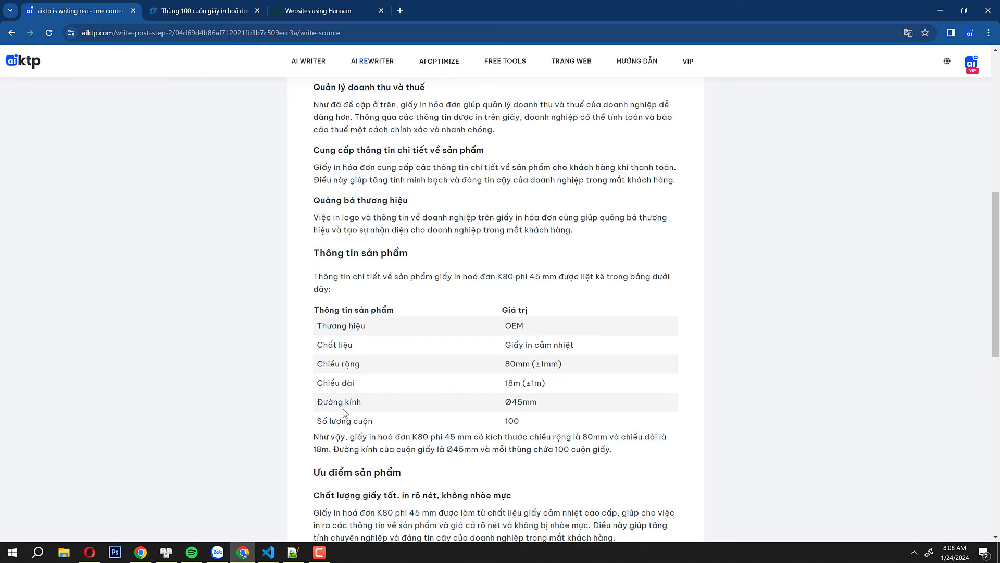
Step: Review the article from "Ưu điểm sản phẩm" to "Kết luận" against the product page, and return to the article's title and statistics
scroll(750, 357, down, 4)
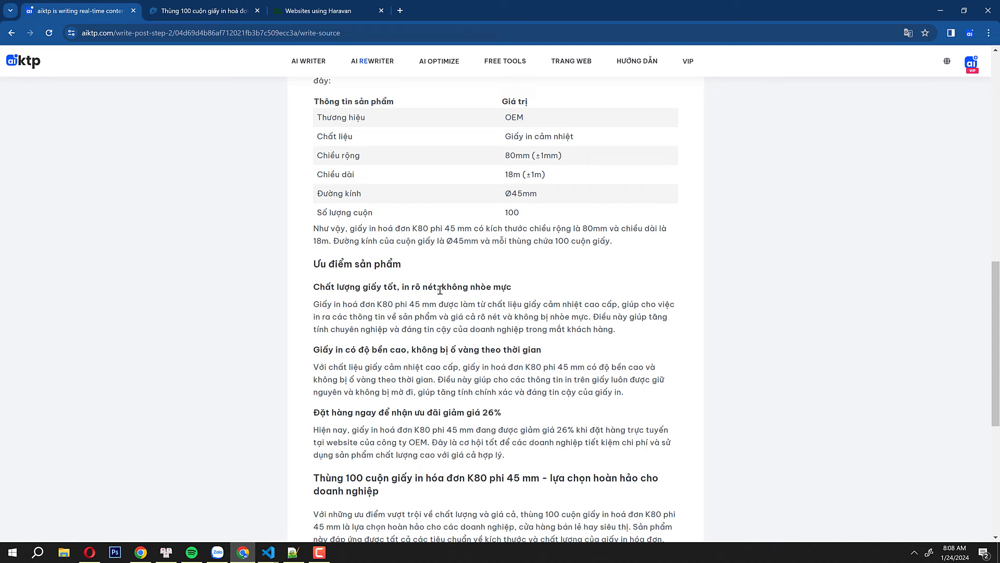
click(229, 11)
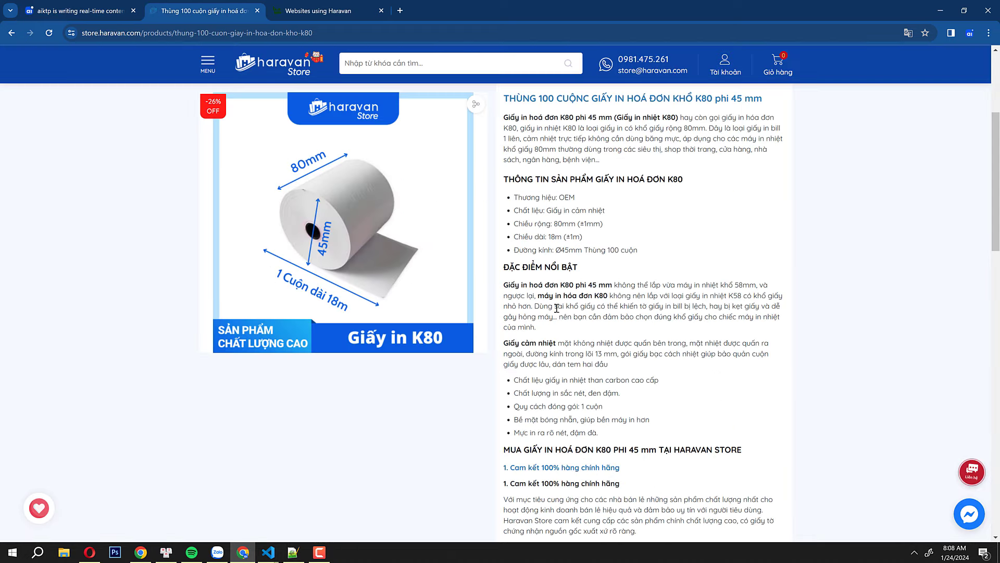
scroll(594, 336, down, 3)
click(106, 6)
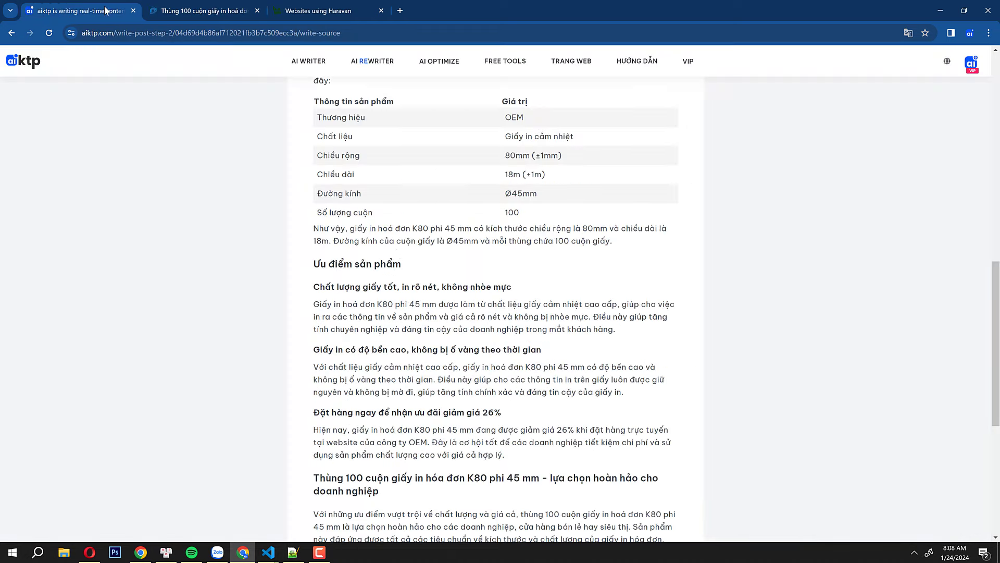
scroll(387, 294, down, 1)
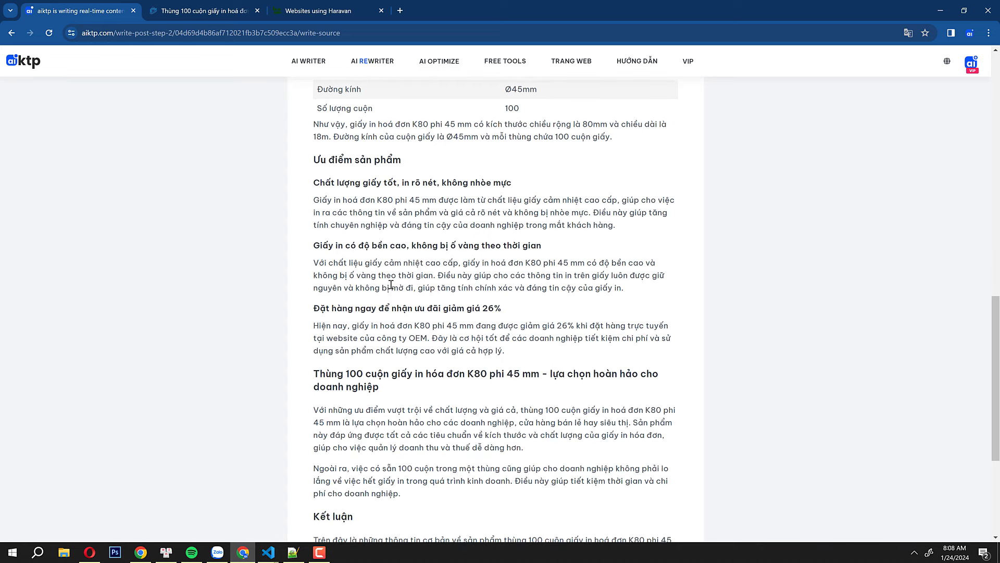
scroll(391, 284, down, 3)
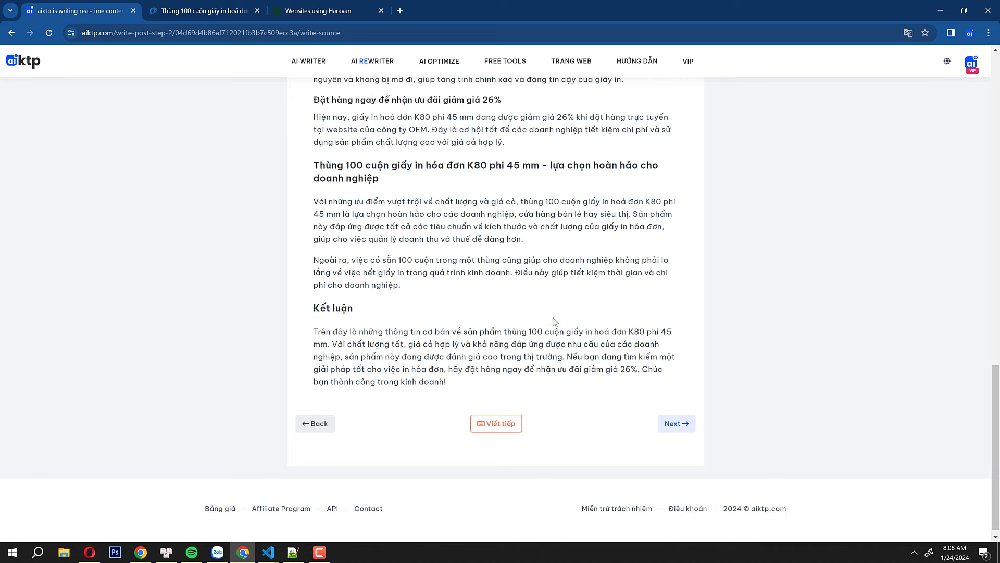
scroll(555, 323, up, 9)
scroll(555, 324, up, 8)
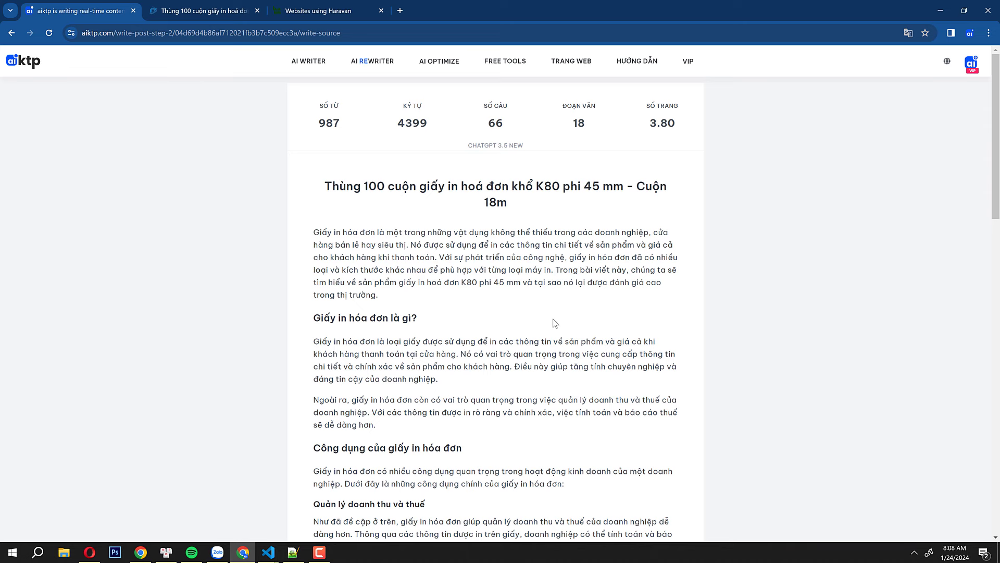
Step: Review the generated article again from its title and statistics through the "Thông tin sản phẩm" table to "Kết luận"
scroll(555, 323, down, 12)
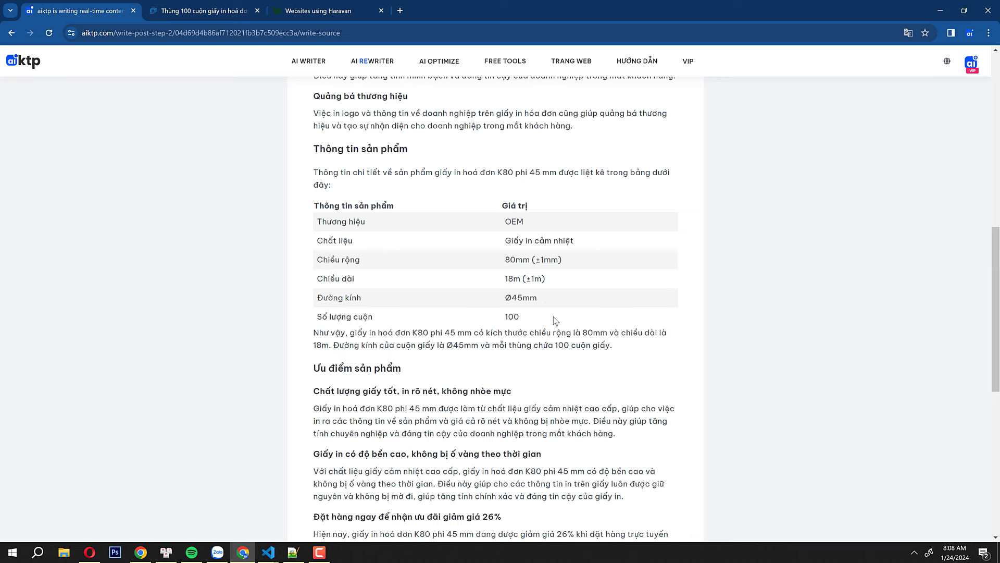
scroll(555, 321, down, 4)
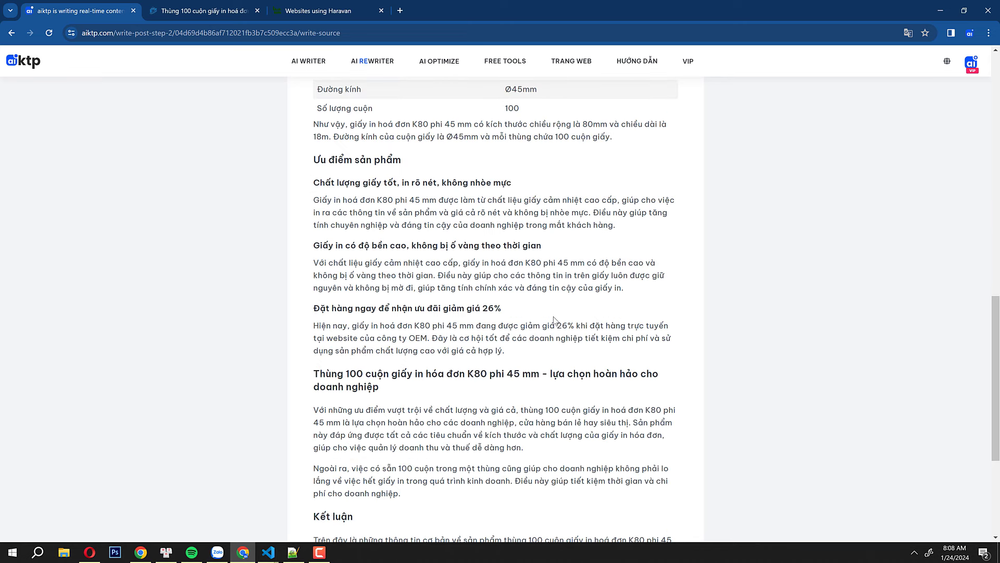
scroll(555, 322, down, 4)
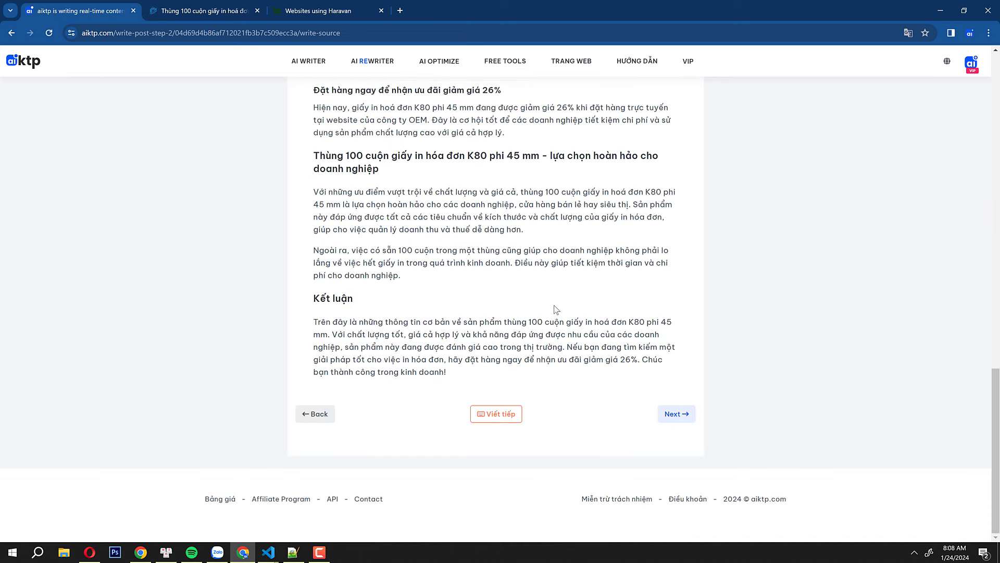
scroll(557, 309, up, 12)
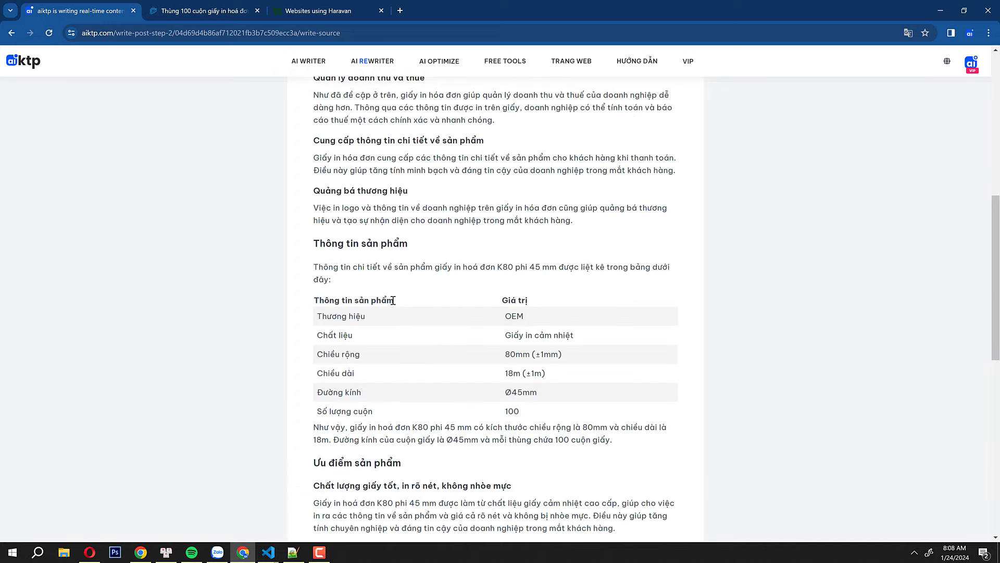
scroll(393, 301, up, 8)
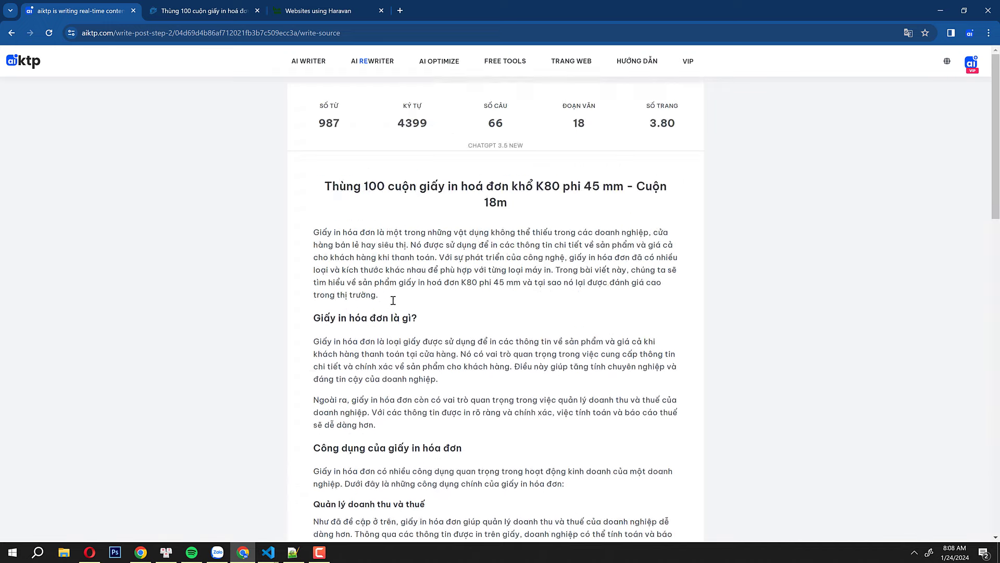
scroll(393, 297, down, 14)
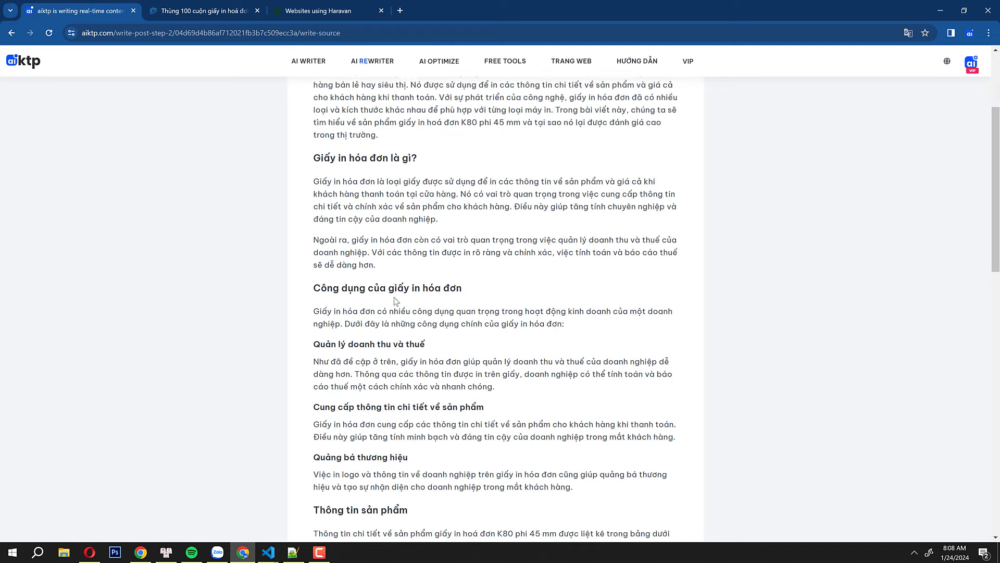
scroll(396, 301, down, 4)
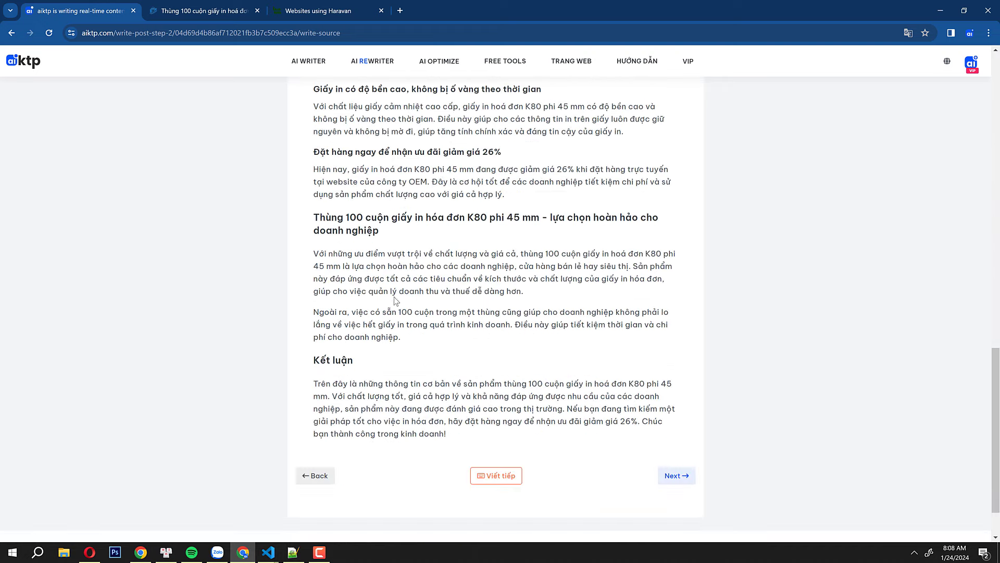
Step: Find related images for the article and add the blue-labelled thermal rolls photo and the printed receipt roll photo
click(672, 477)
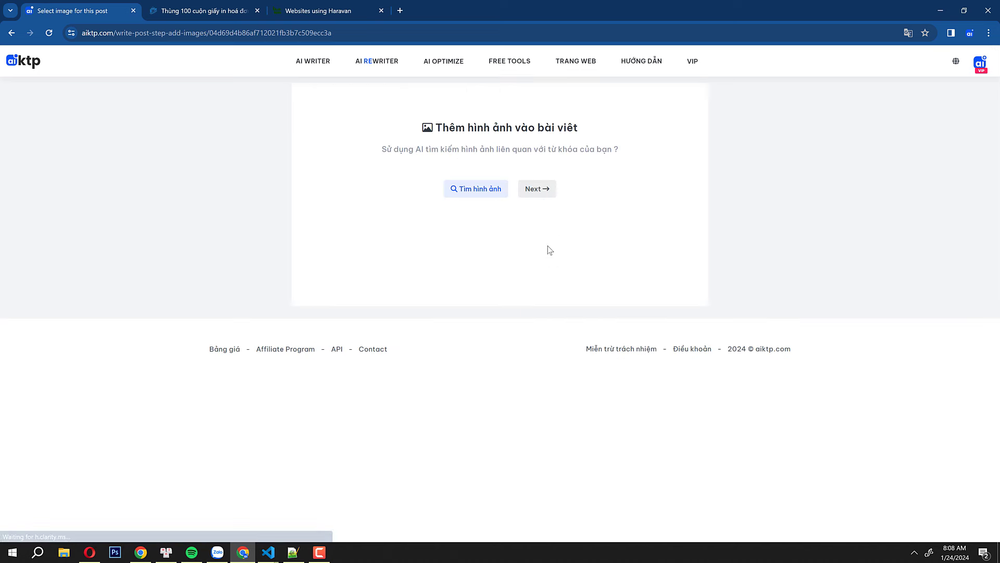
click(494, 190)
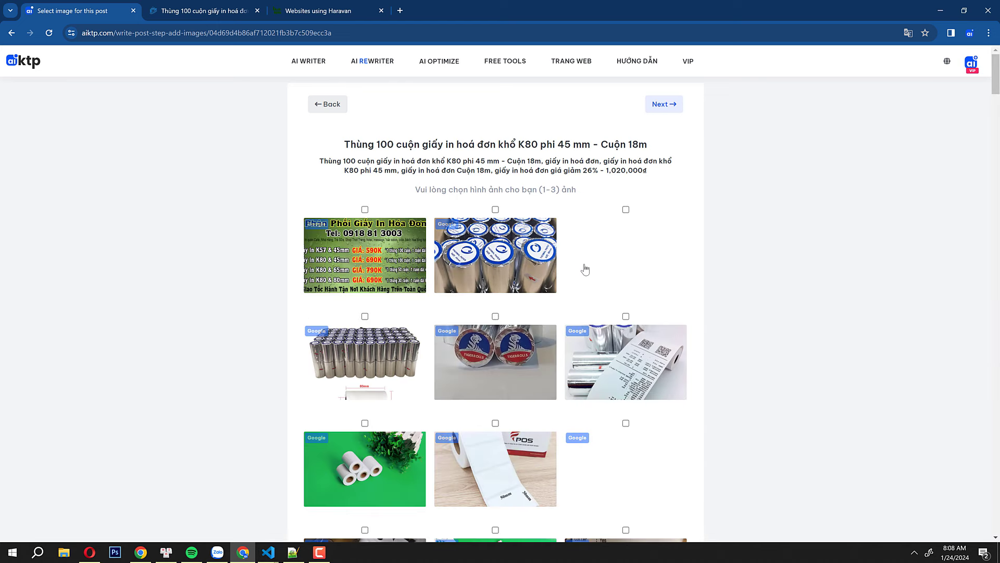
click(505, 238)
click(627, 346)
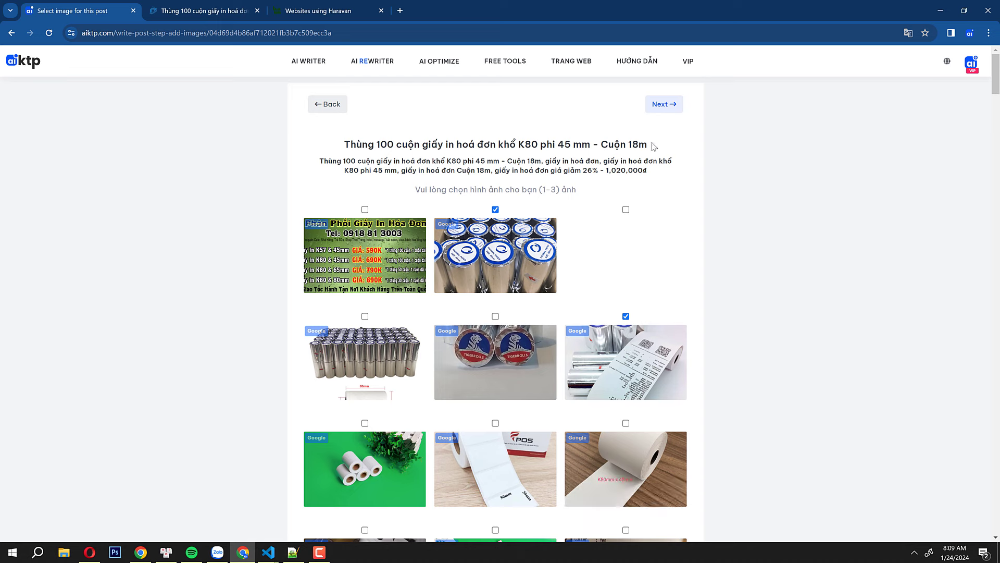
click(656, 106)
Step: Find related videos, add "Cung cấp sỉ lẻ giấy in tính tiền k80, k57" to the article and continue to the editor
click(498, 194)
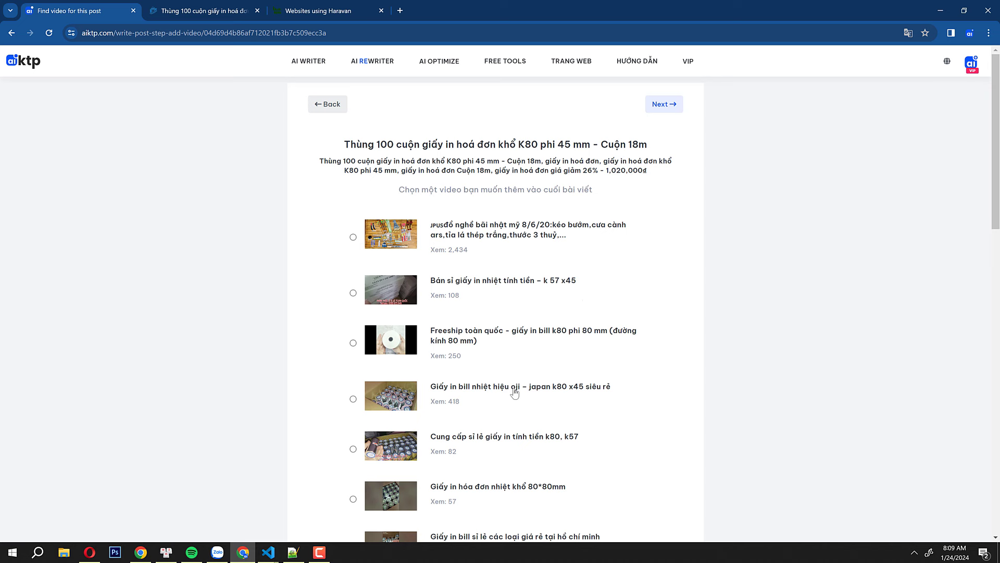
click(523, 443)
click(665, 104)
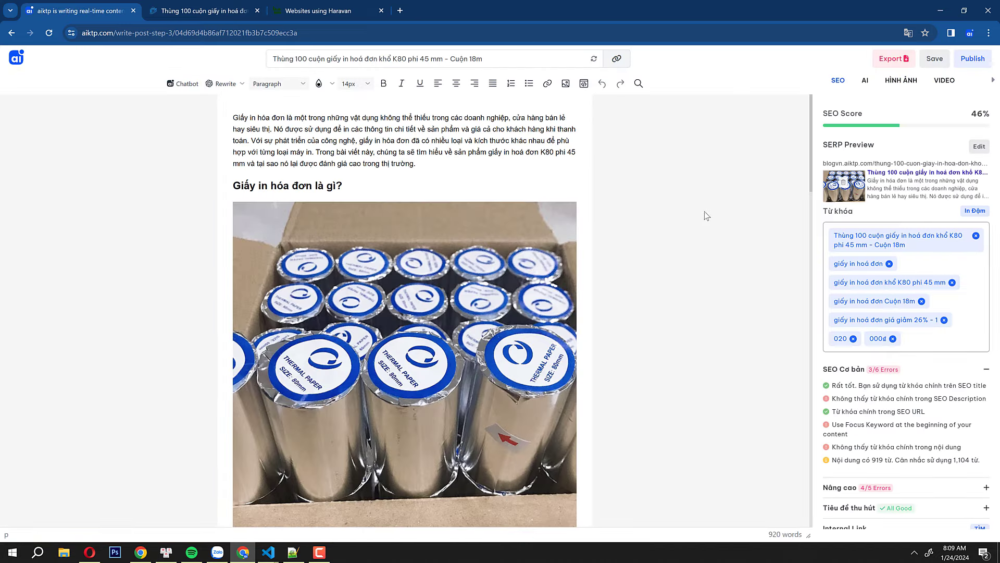
Step: Check the inserted images, the "Thông tin sản phẩm" table and the embedded video throughout the assembled article
scroll(365, 332, down, 18)
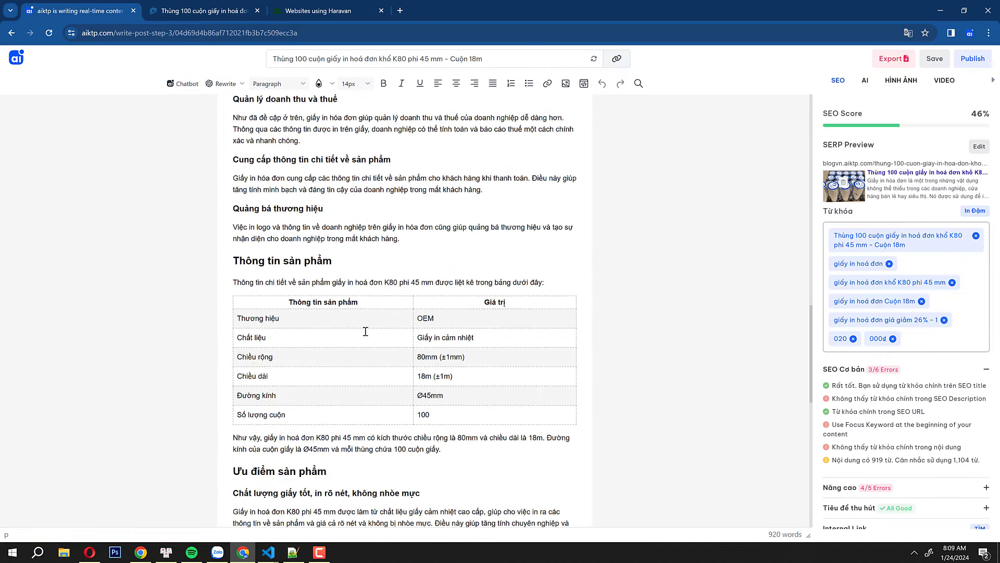
scroll(406, 334, down, 12)
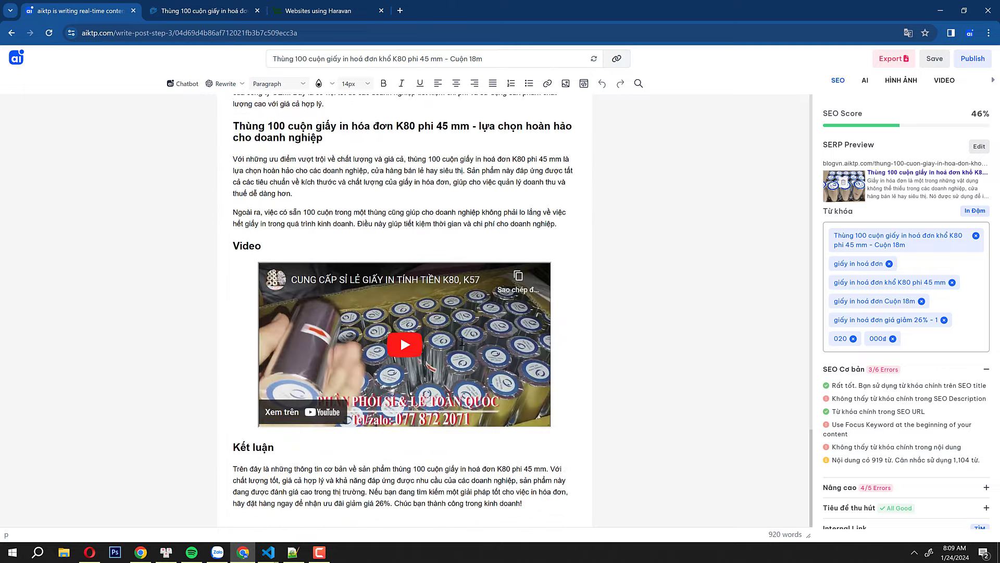
scroll(463, 341, up, 20)
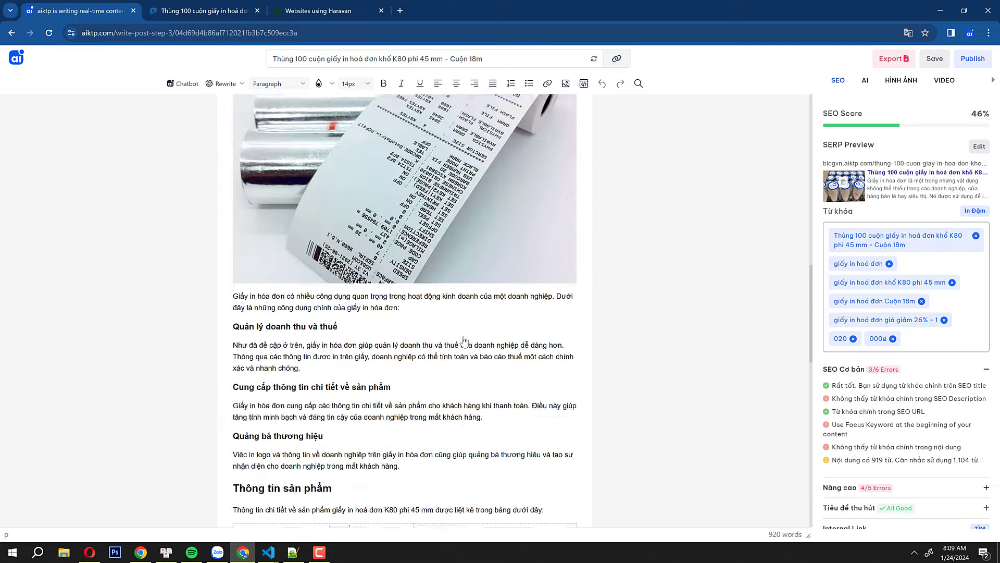
scroll(463, 342, up, 8)
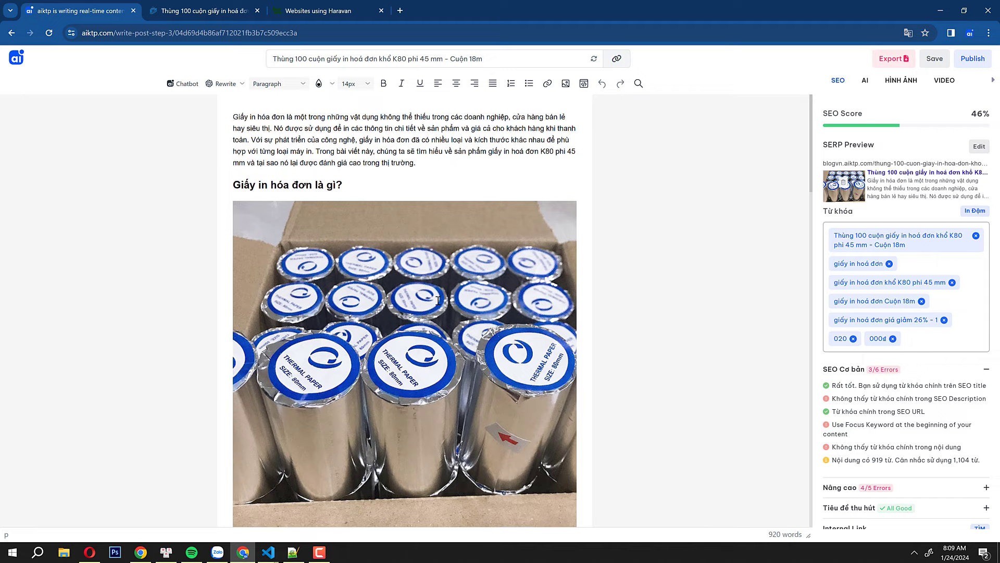
scroll(468, 297, down, 12)
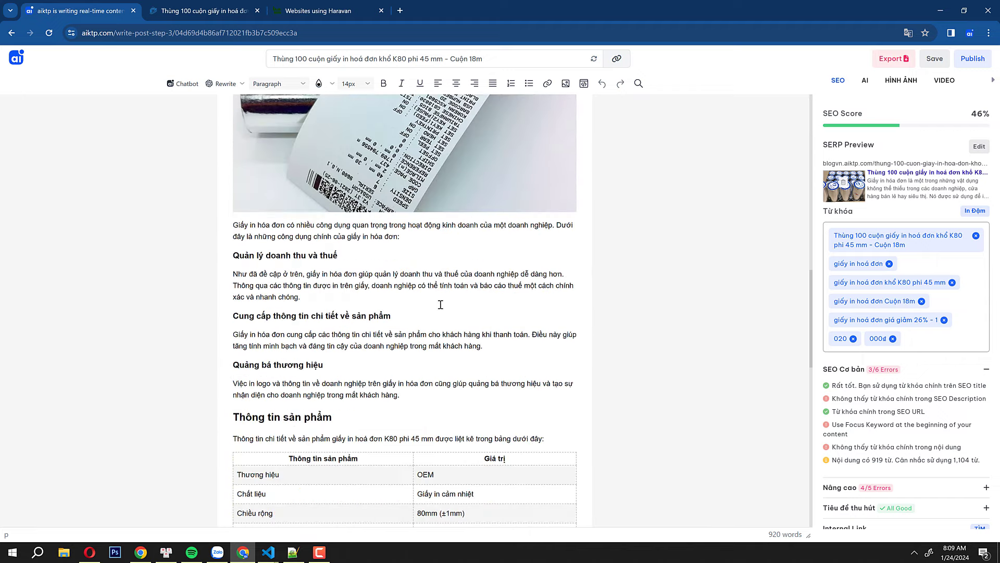
scroll(440, 305, down, 4)
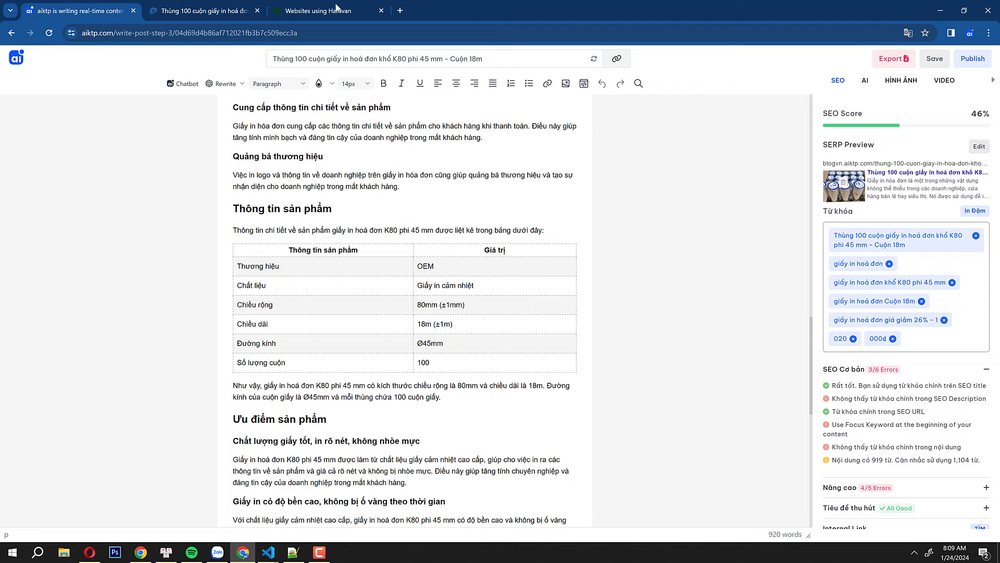
Step: Select the "MUA GIẤY IN HOÁ ĐƠN K80 PHI 45 mm TẠI HARAVAN STORE" section through "2. Hỗ trợ tư vấn" on the Haravan product page
click(192, 9)
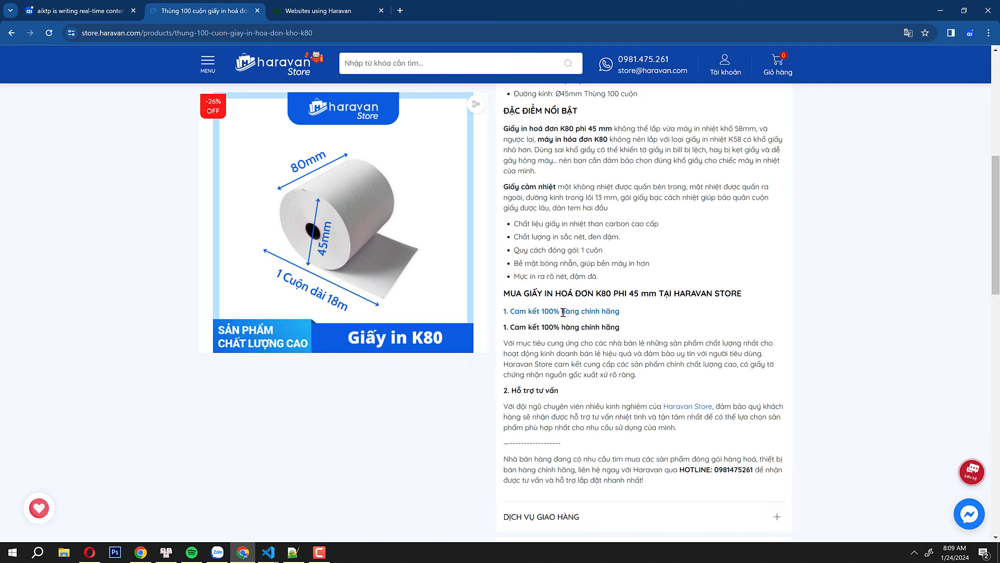
drag(511, 294, 687, 436)
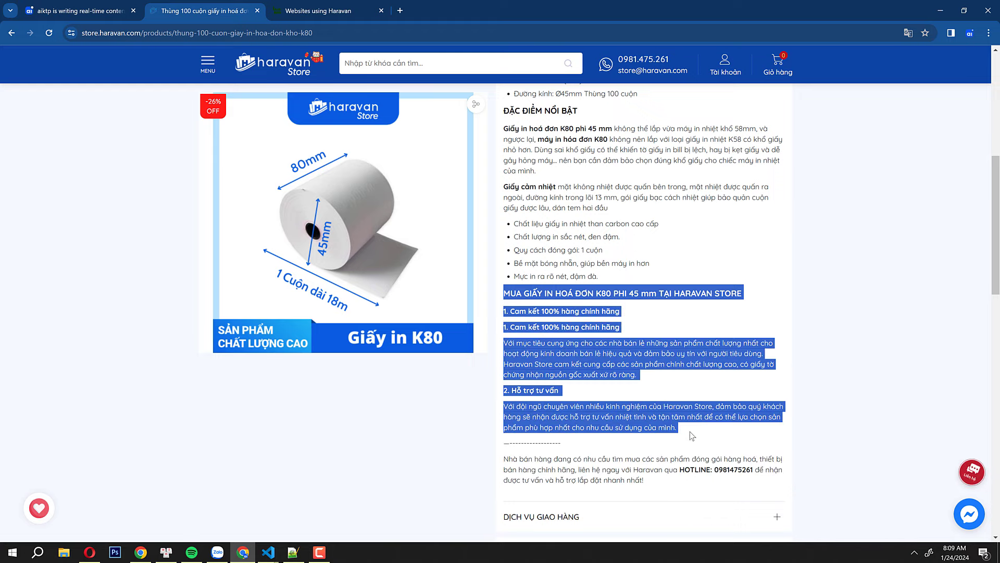